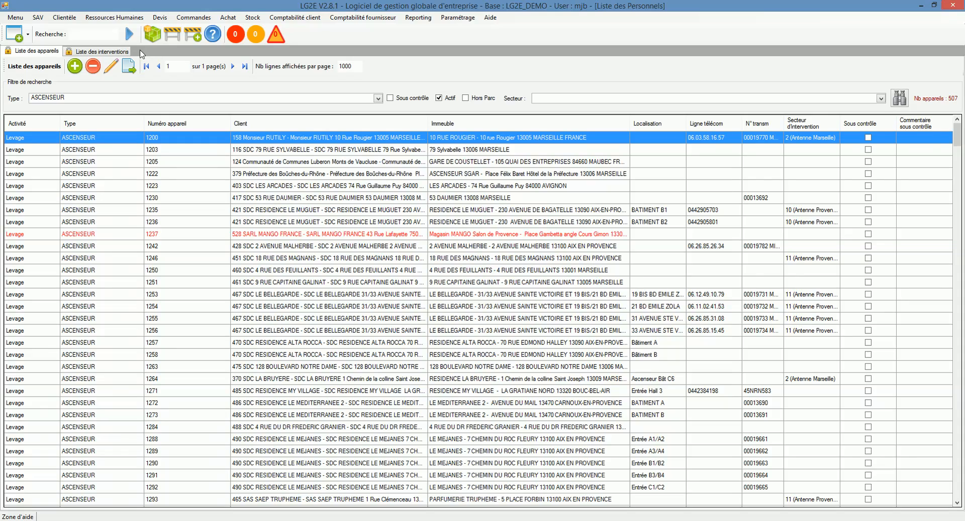
click(279, 17)
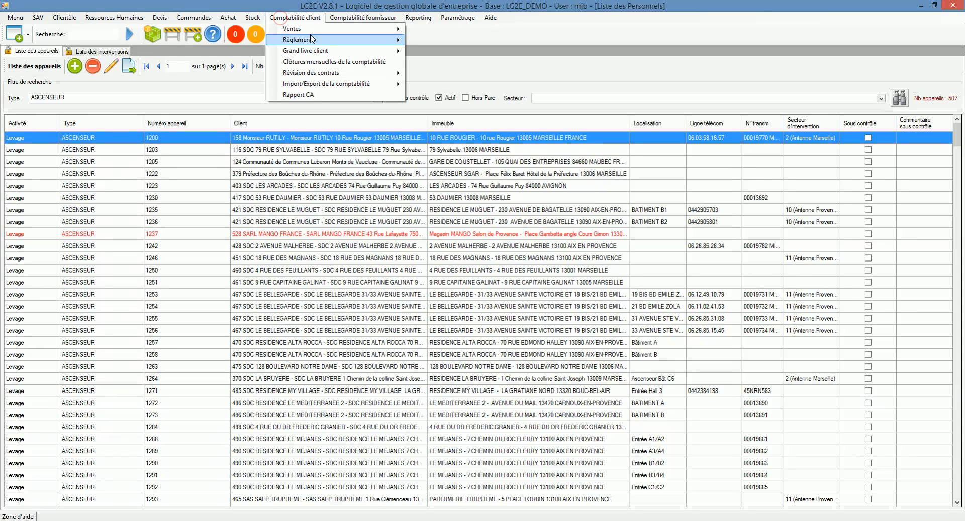
mouse_move(321, 29)
mouse_move(436, 42)
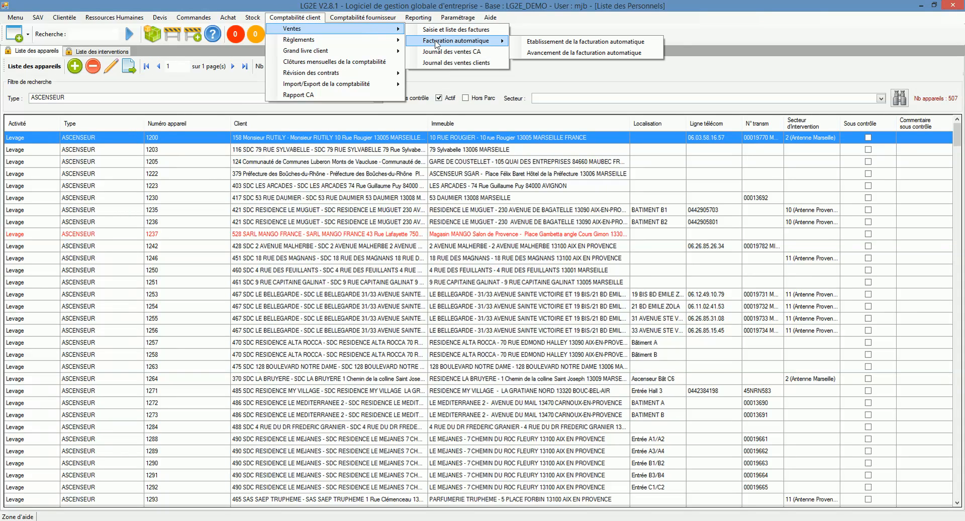
mouse_move(401, 40)
click(312, 18)
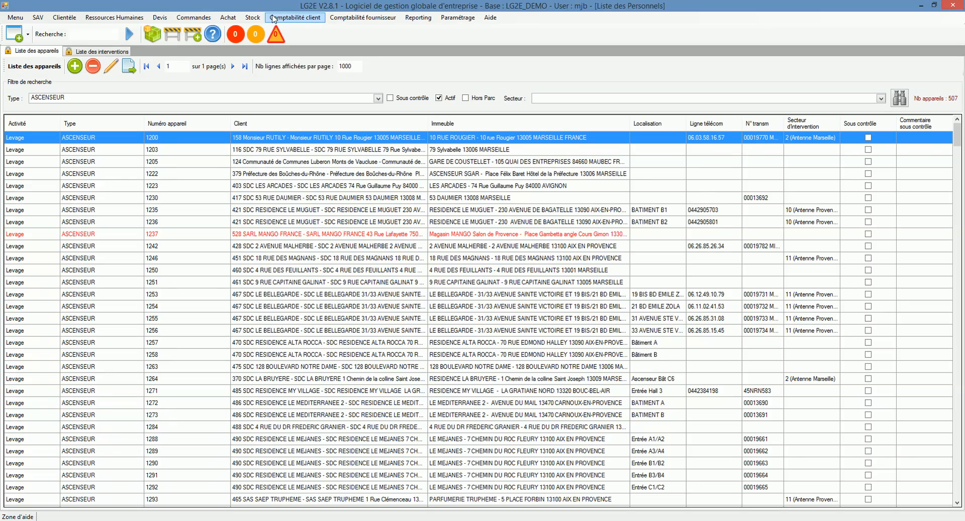
- Open the equipment list and clear the type filter so all equipment is listed
click(64, 17)
click(76, 30)
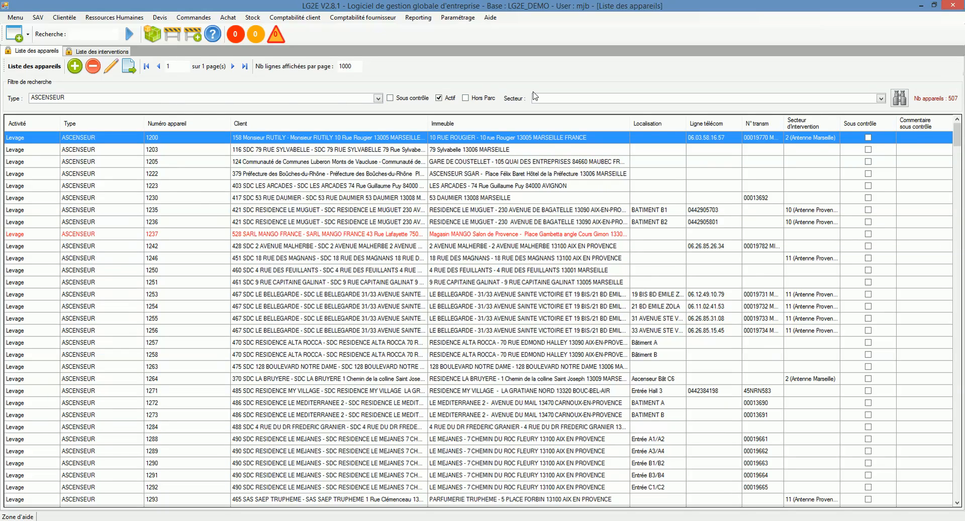
click(563, 99)
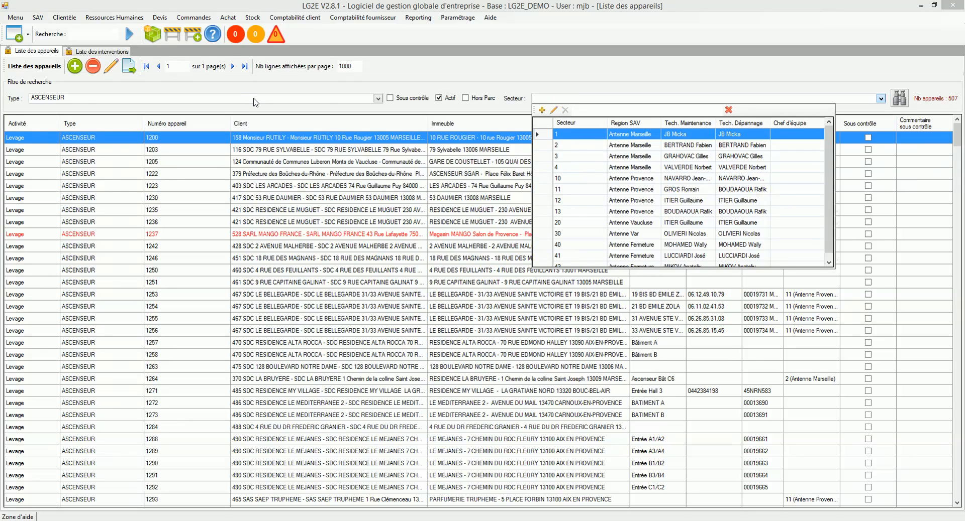
click(254, 99)
click(225, 110)
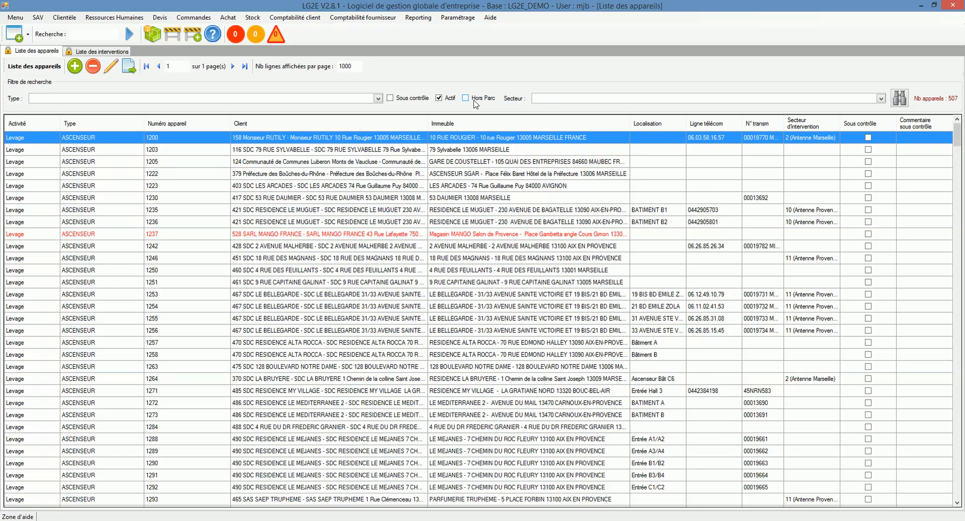
click(902, 97)
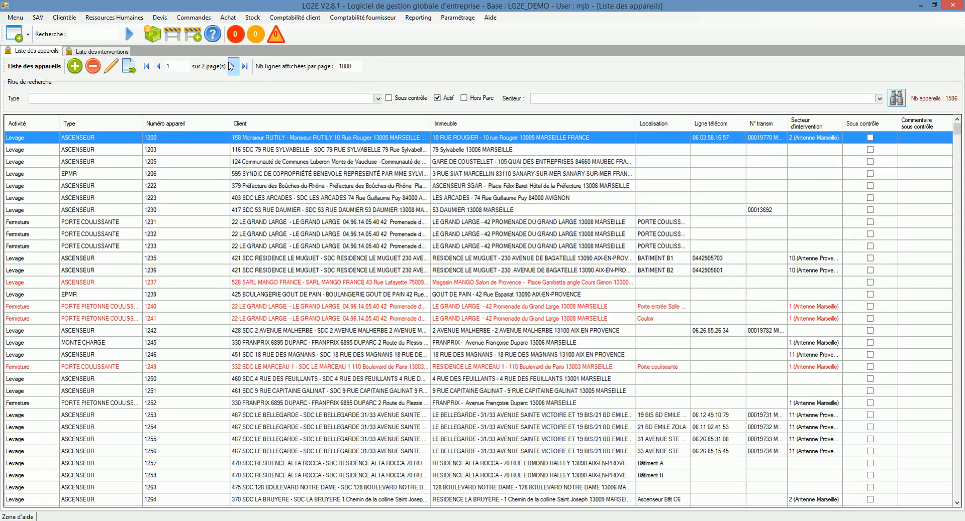
- Set the number of lines displayed per page to 500
click(178, 66)
click(353, 65)
drag(358, 65, 340, 67)
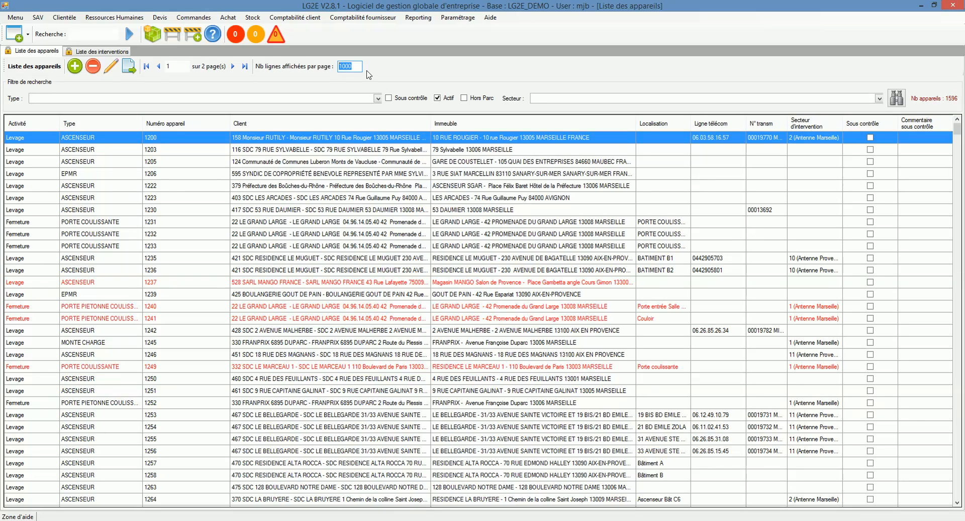
text(500)
key(Return)
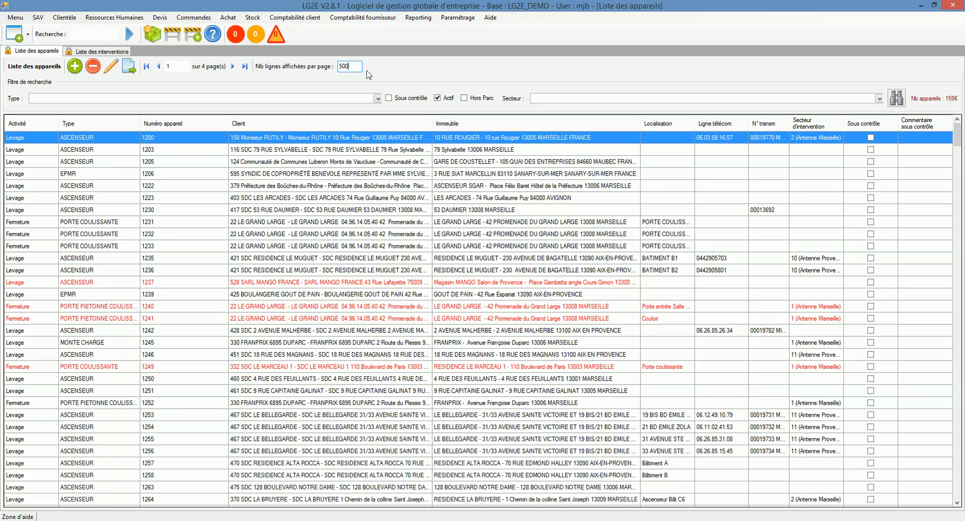
- Open the details of equipment 1222 and go to its contract information
click(156, 187)
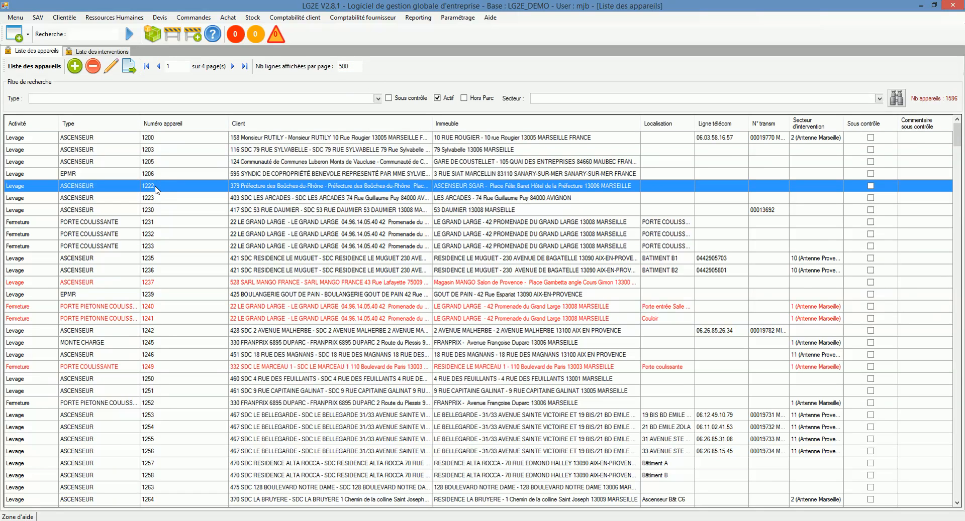
double_click(156, 187)
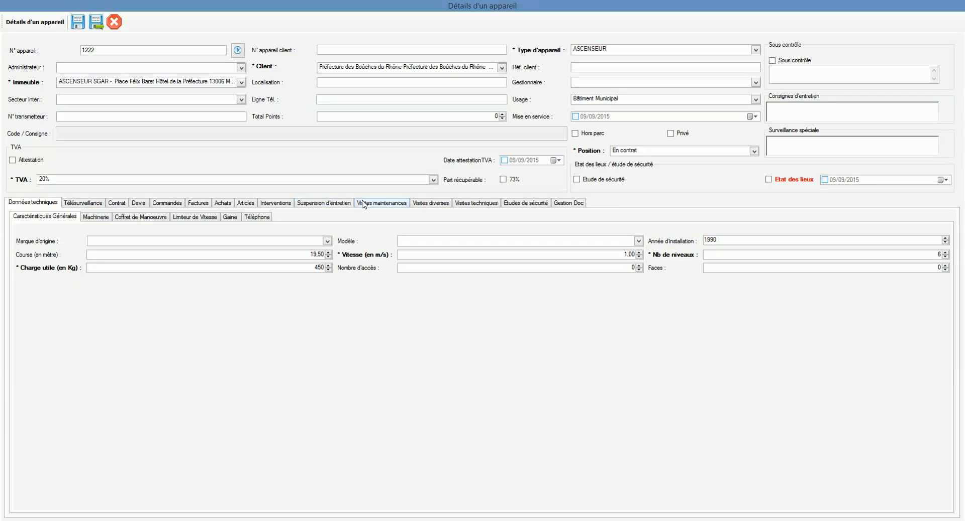
click(96, 206)
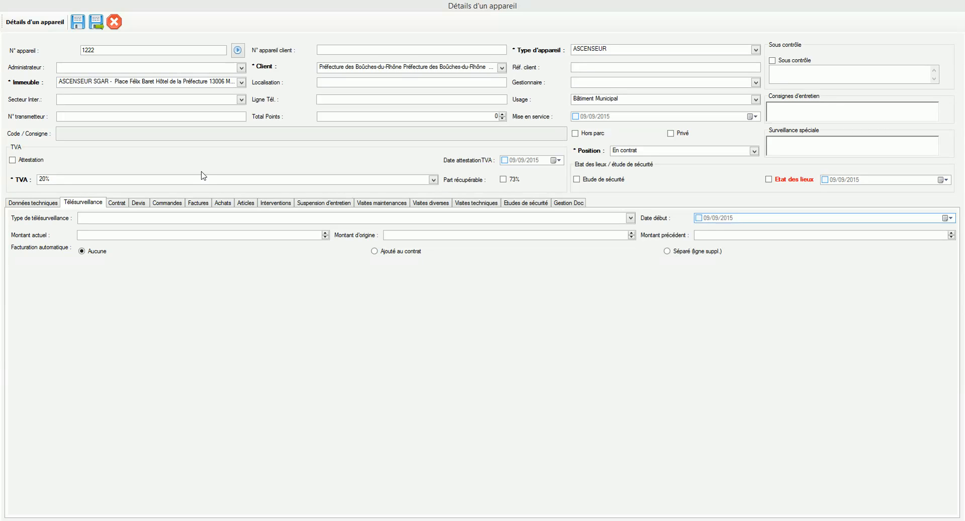
click(121, 205)
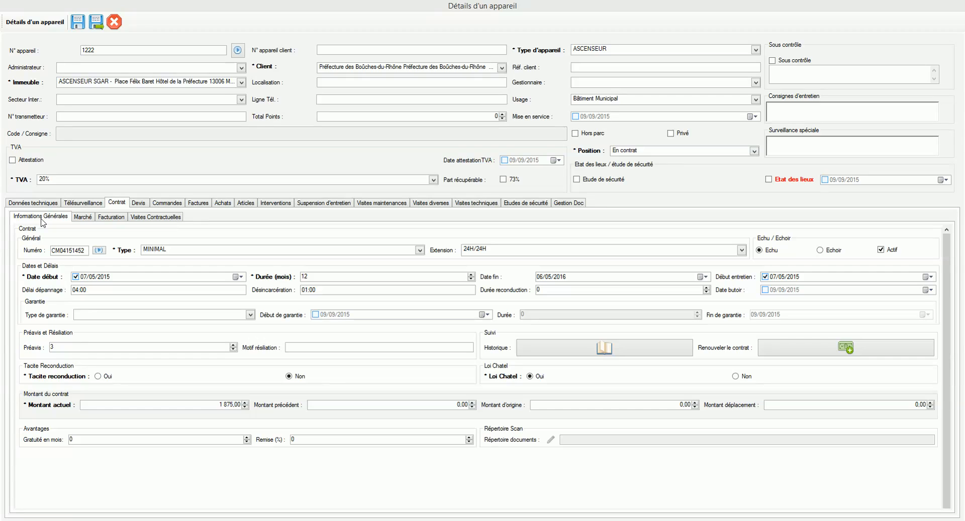
- Examine the contract's start, end and maintenance dates and its amounts
click(115, 277)
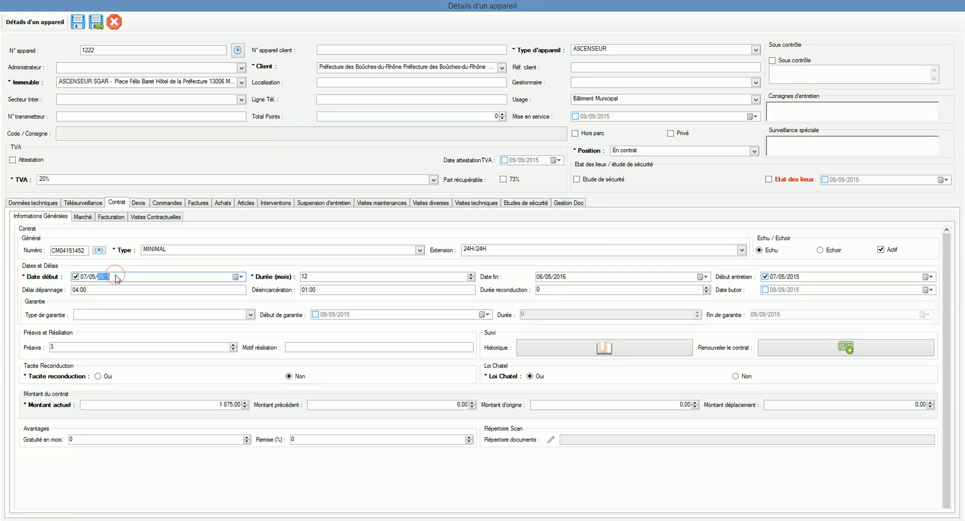
click(564, 278)
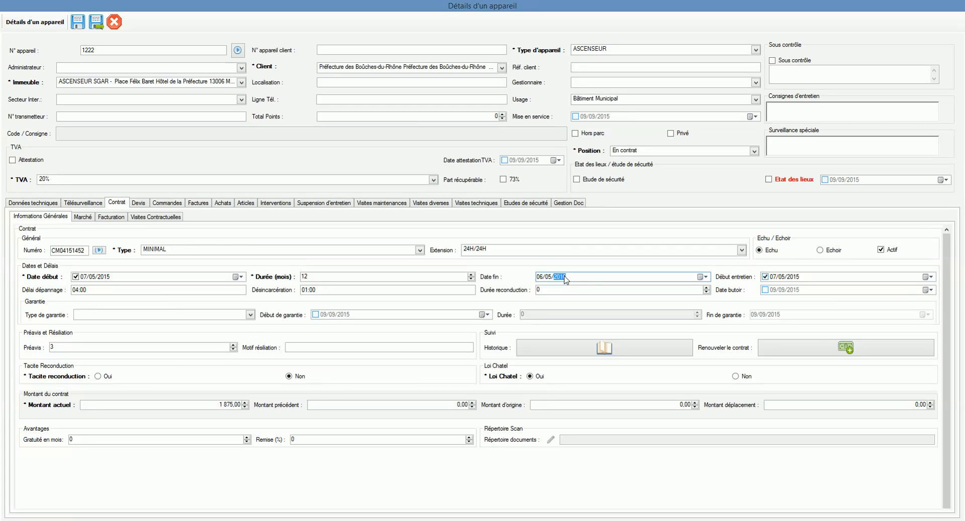
click(424, 290)
click(226, 404)
click(418, 403)
click(118, 278)
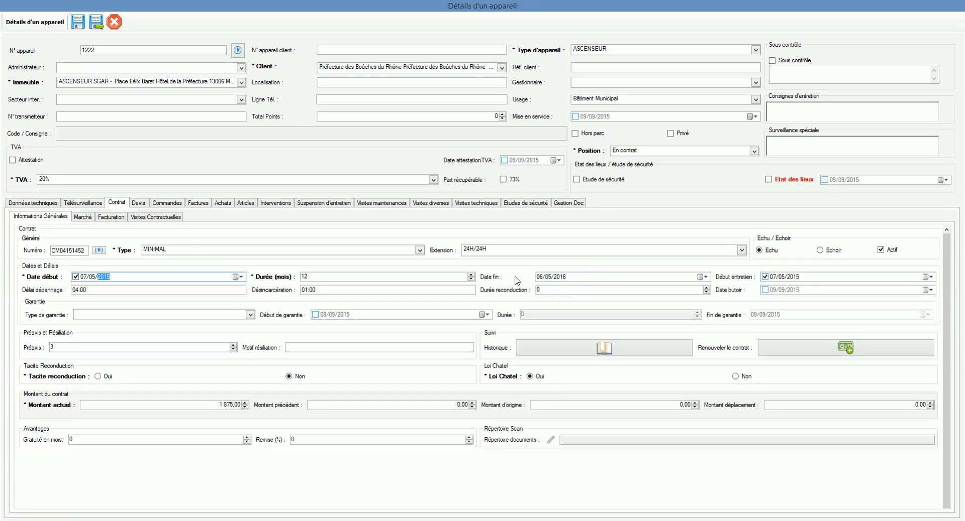
click(809, 279)
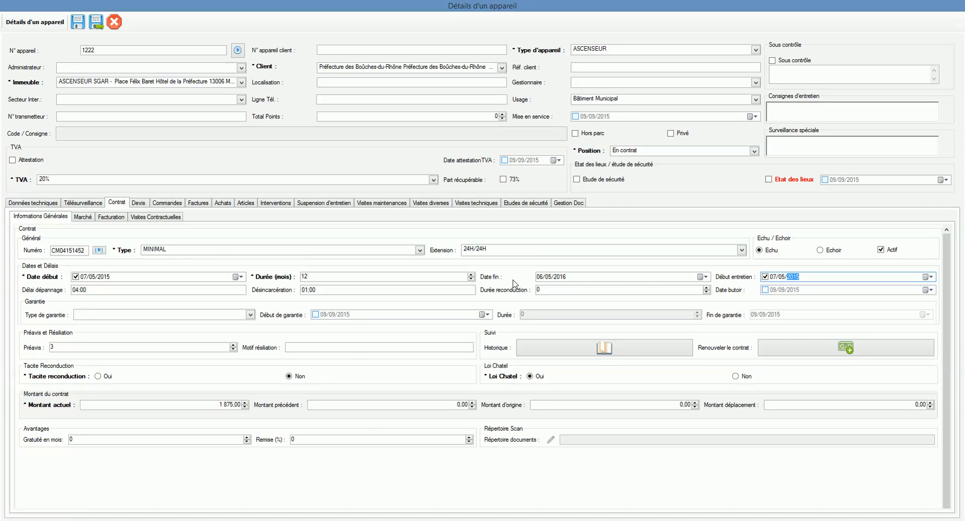
click(773, 279)
- Enable automatic billing for the contract and clear the invoice grouping code
click(107, 218)
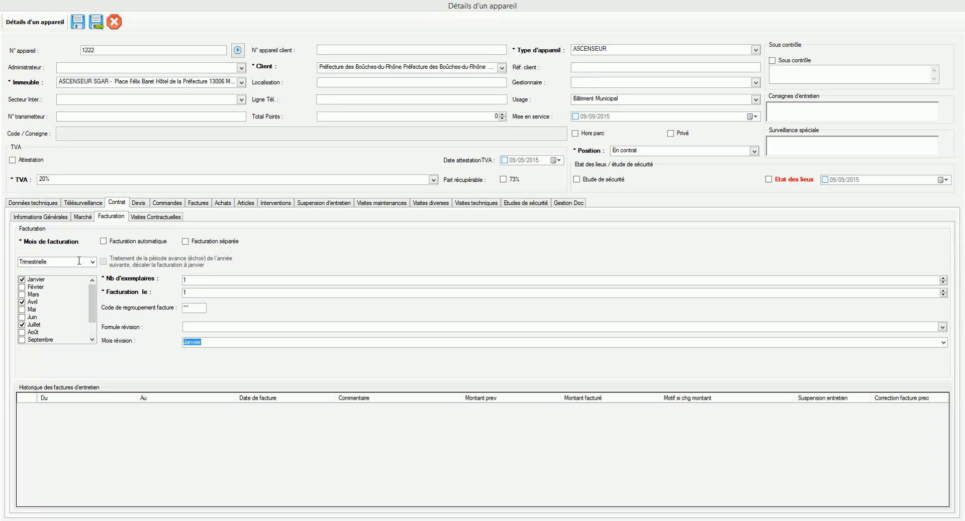
click(103, 242)
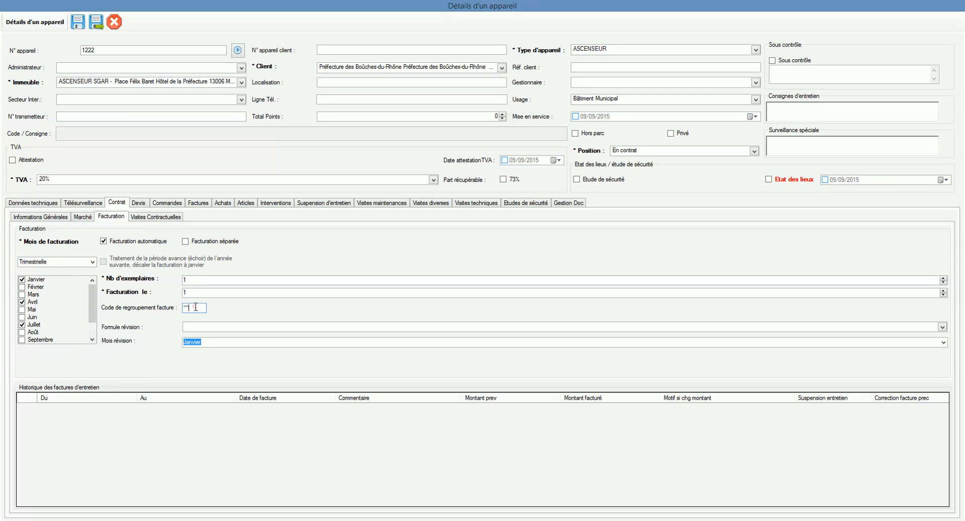
drag(195, 307, 179, 307)
key(BackSpace)
- Change the July billing month to June in the billing months list
drag(96, 317, 96, 332)
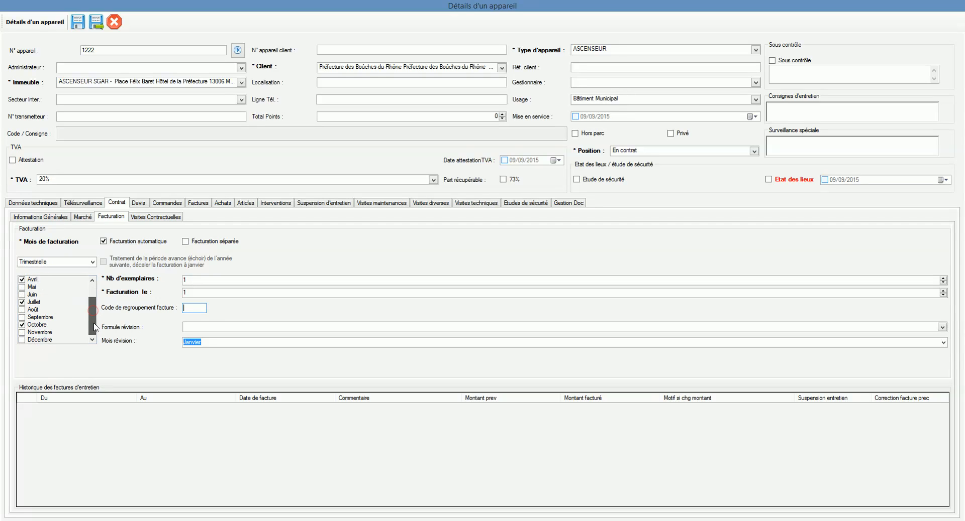
click(21, 302)
click(22, 302)
click(21, 295)
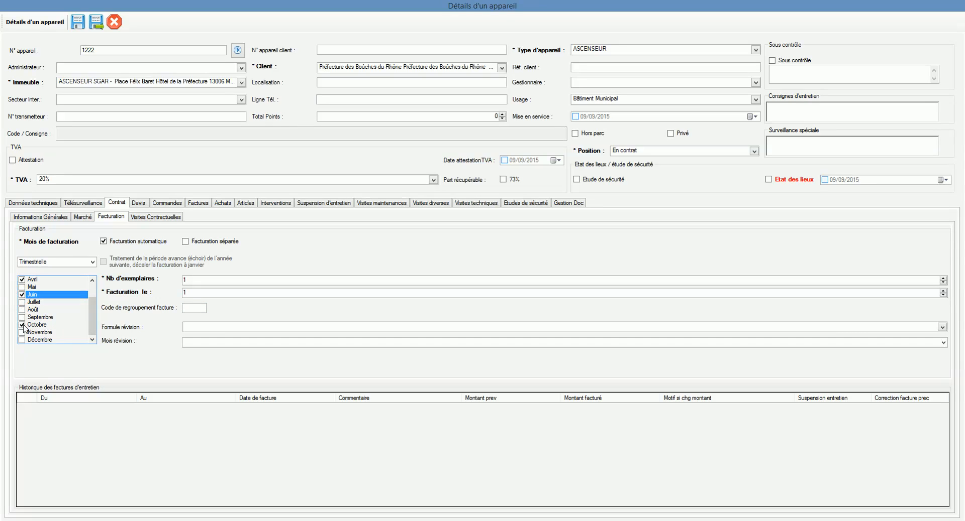
mouse_move(93, 316)
mouse_down()
mouse_move(89, 294)
mouse_move(91, 329)
mouse_up()
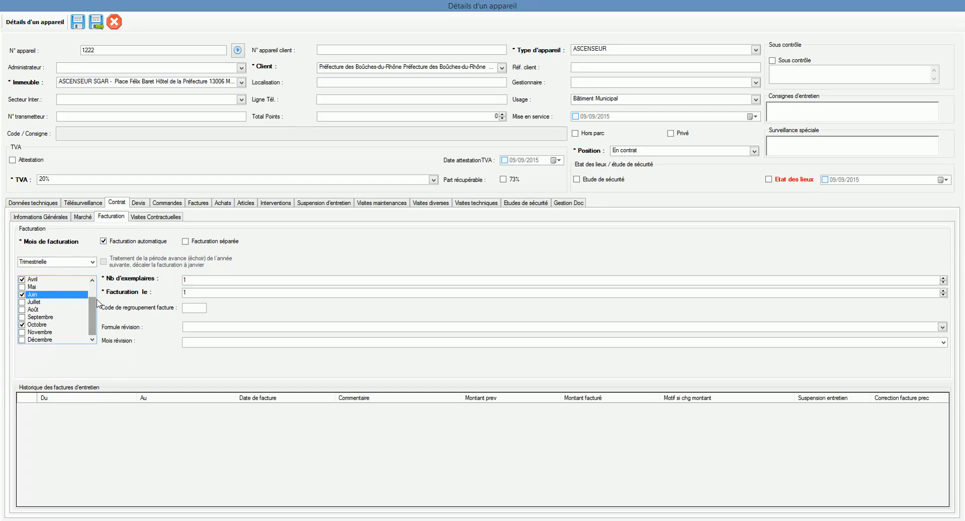
drag(97, 310, 96, 298)
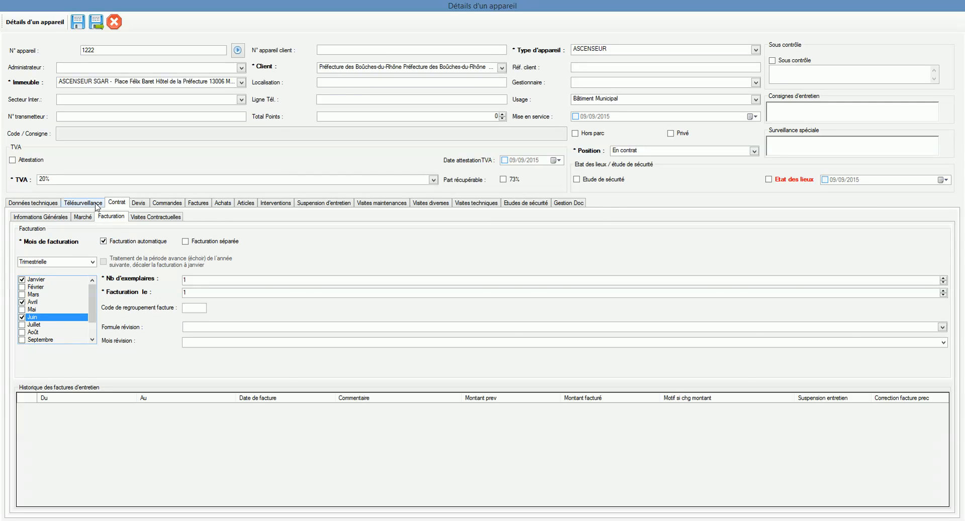
- Review the contract's general information and the billing months list
click(46, 218)
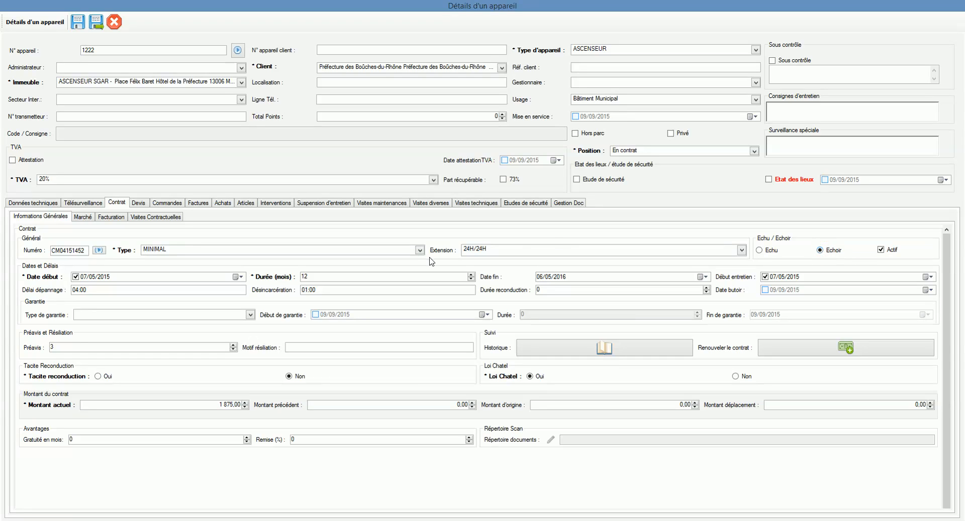
click(106, 218)
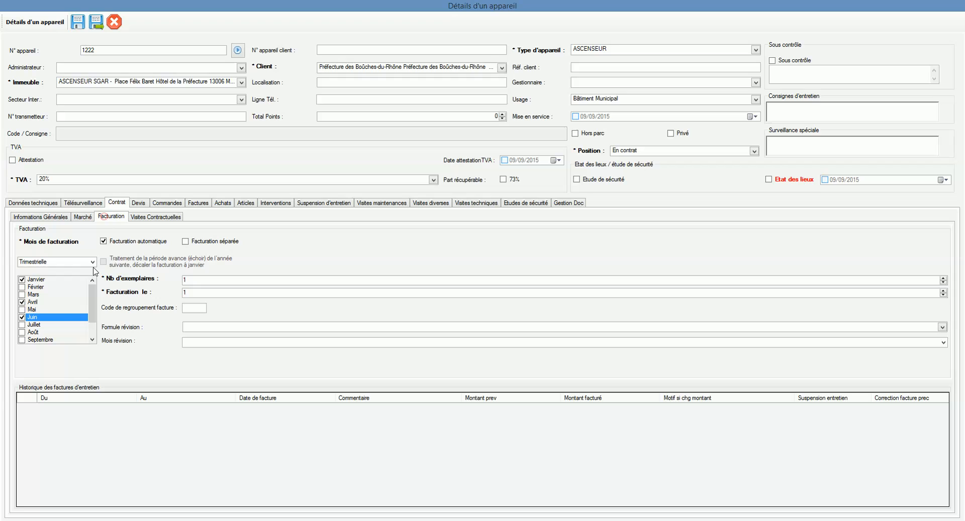
click(36, 280)
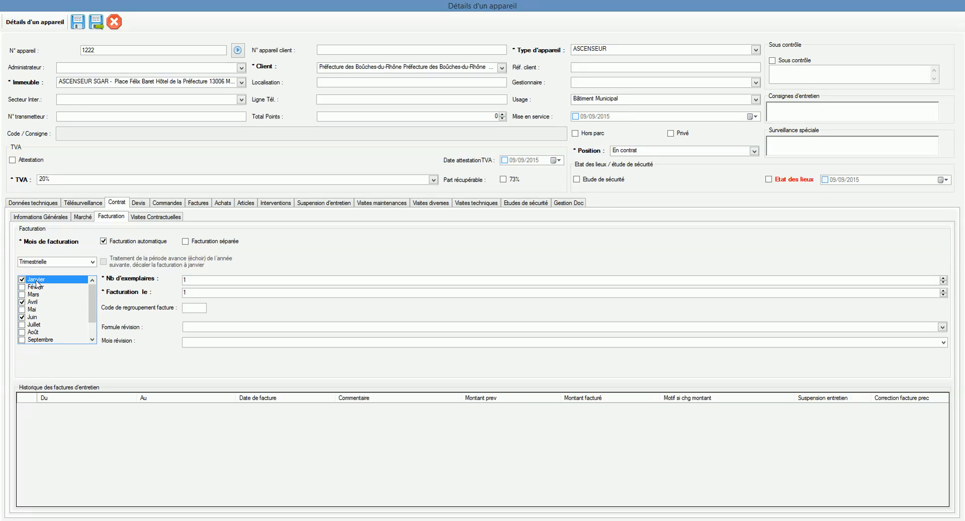
click(40, 295)
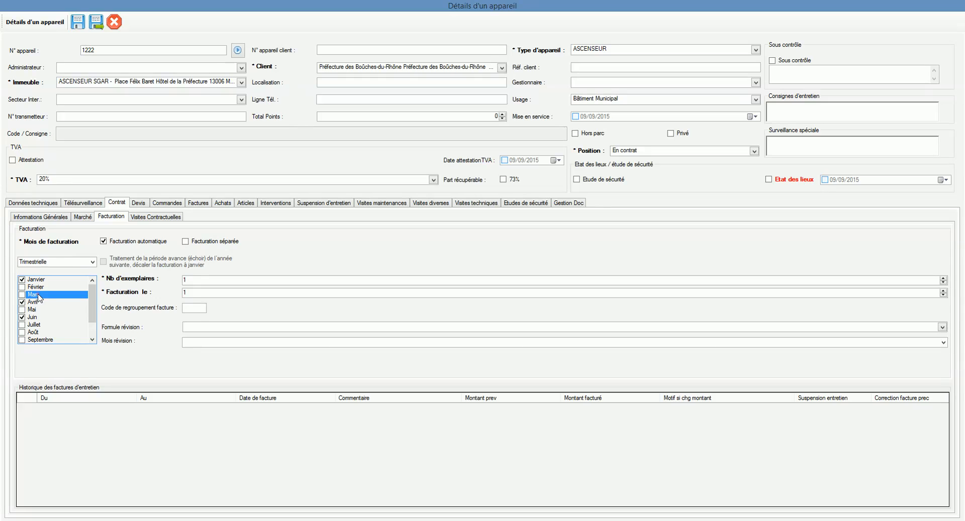
click(39, 302)
click(88, 309)
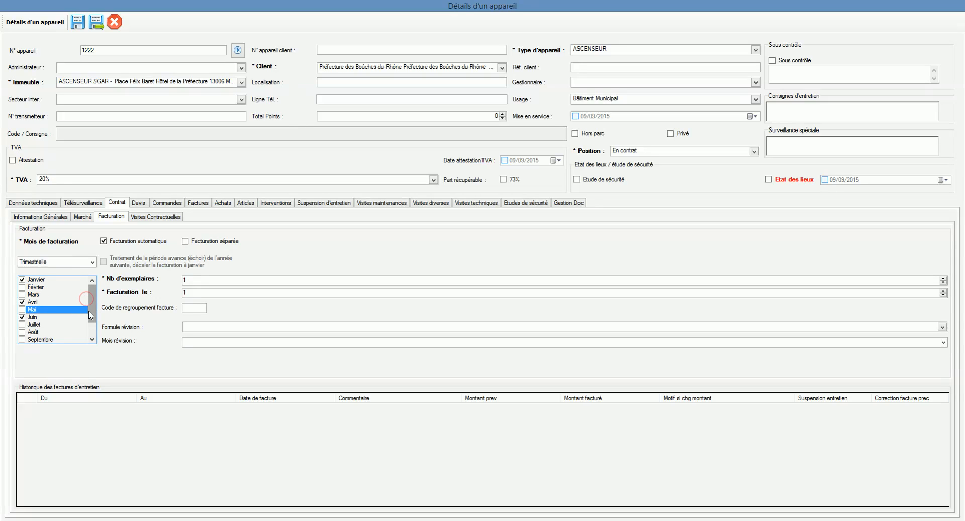
scroll(90, 310, down, 1)
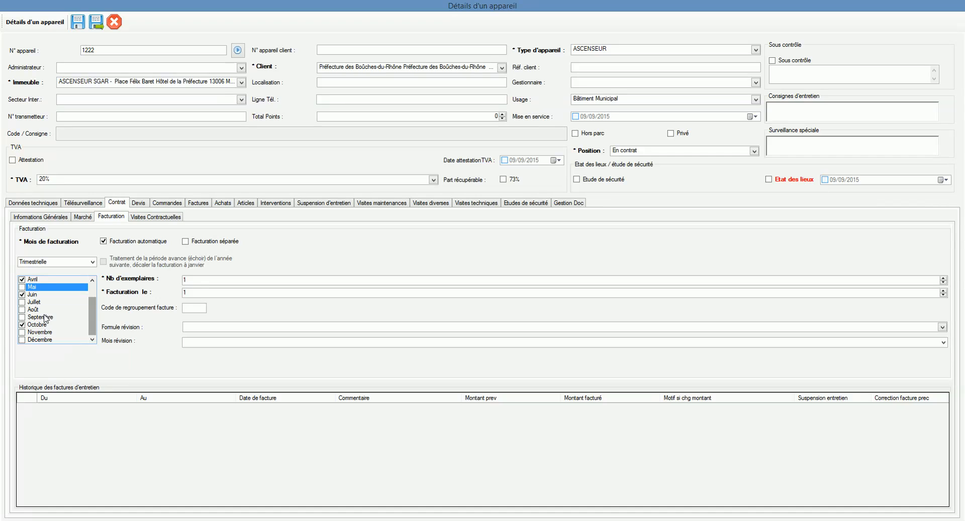
click(45, 317)
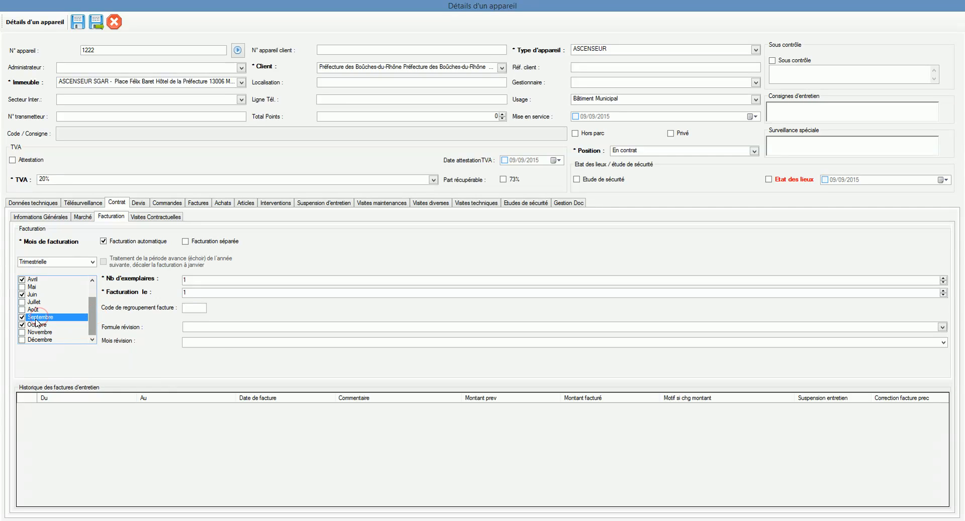
scroll(93, 324, up, 1)
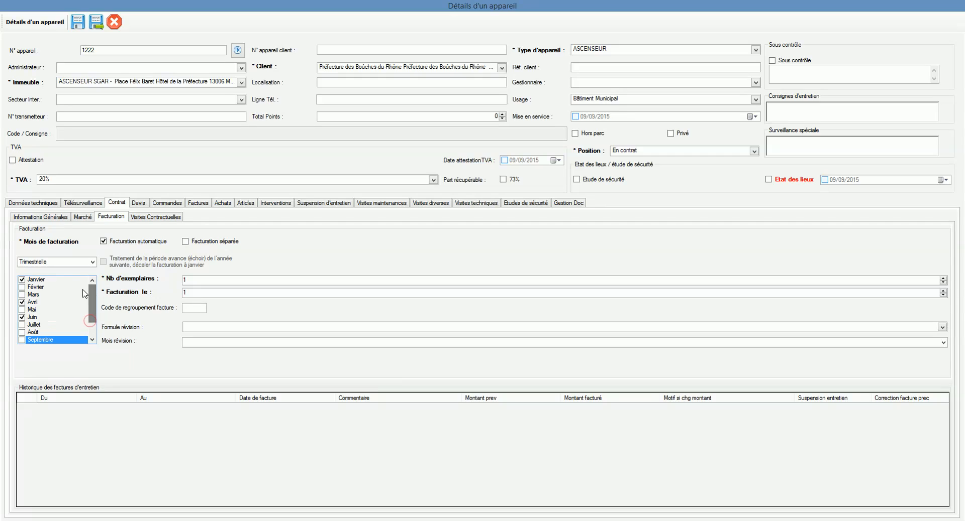
- Reselect the Trimestrielle billing frequency for the contract
click(92, 262)
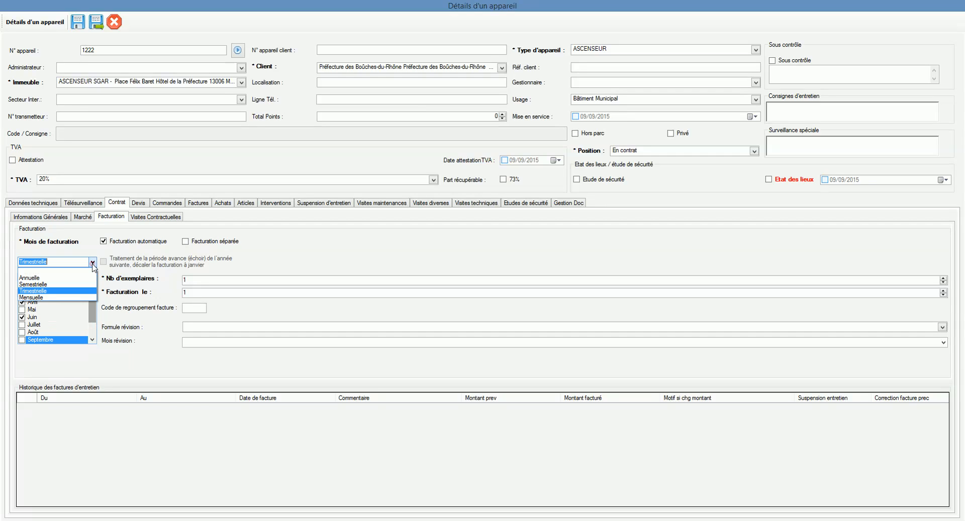
click(36, 292)
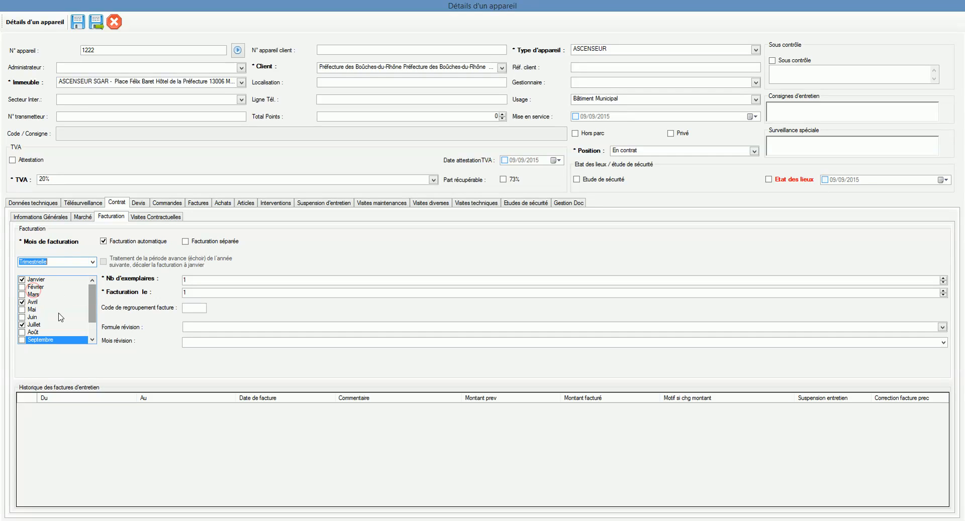
- Replace July with June among the checked billing months
drag(92, 291, 92, 305)
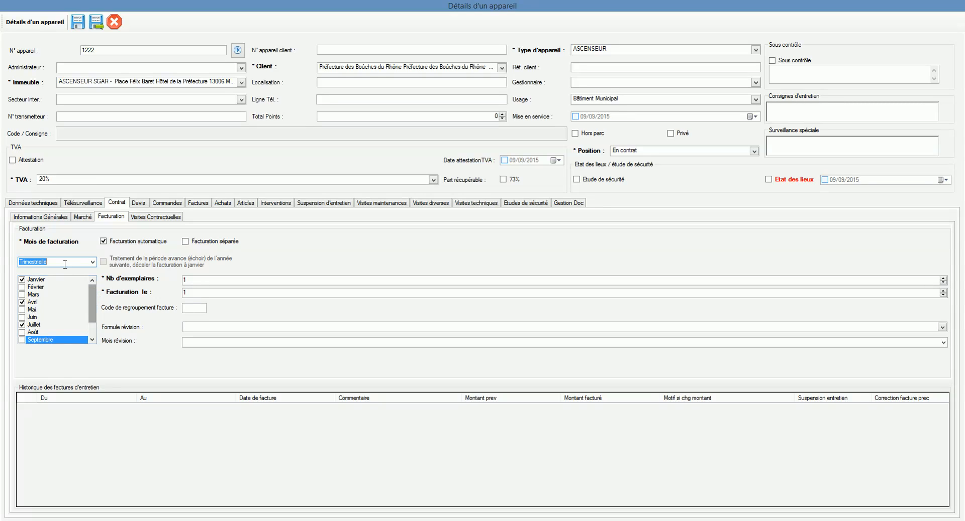
click(23, 325)
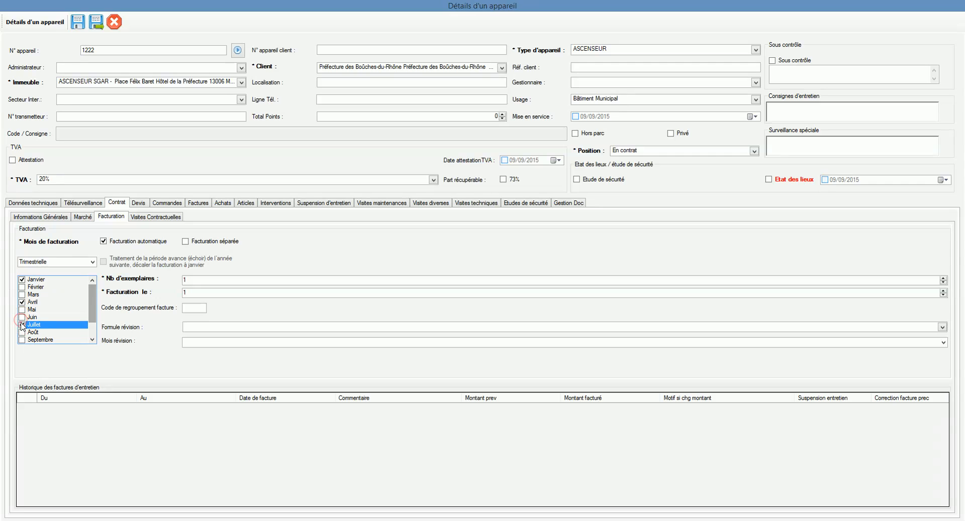
click(21, 325)
click(21, 317)
click(21, 317)
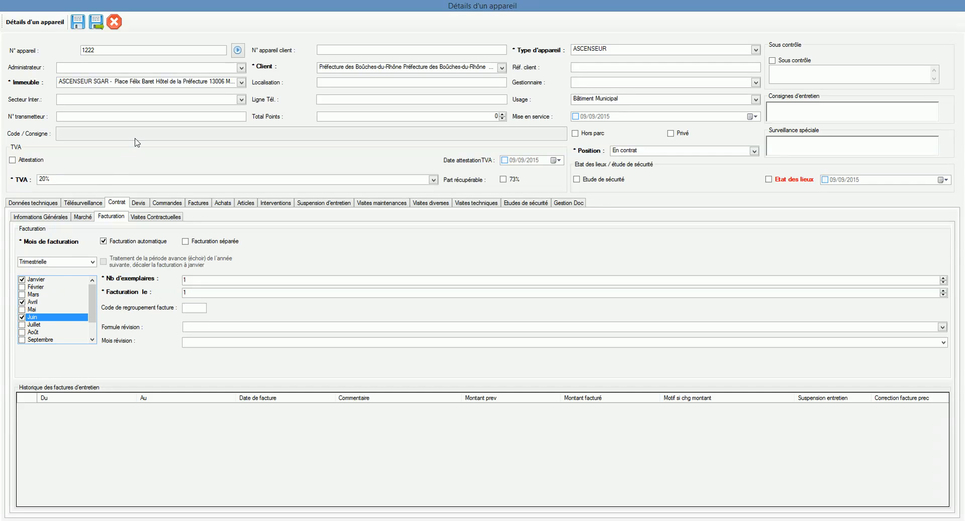
- Save the equipment's contract settings and open the automatic billing generation screen (Etablissement de la facturation automatique)
click(99, 30)
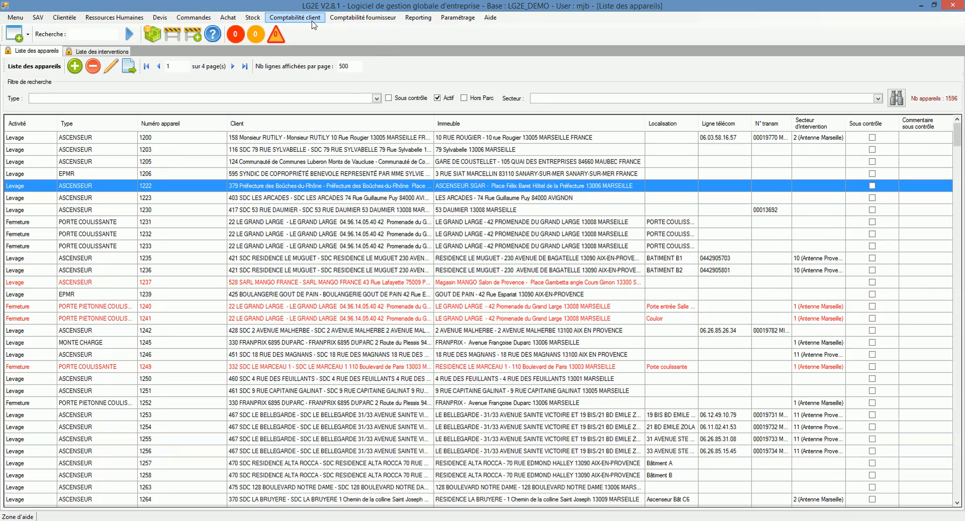
click(311, 20)
mouse_move(363, 33)
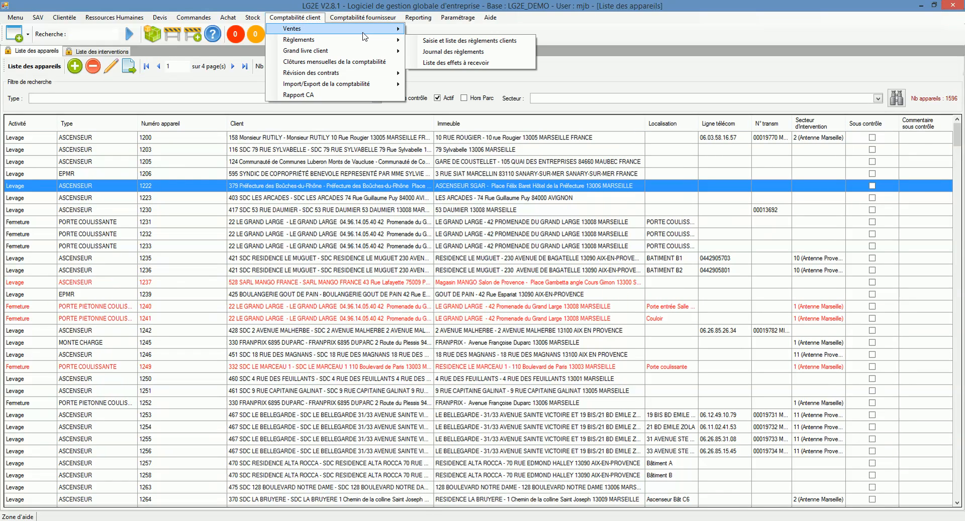
mouse_move(465, 42)
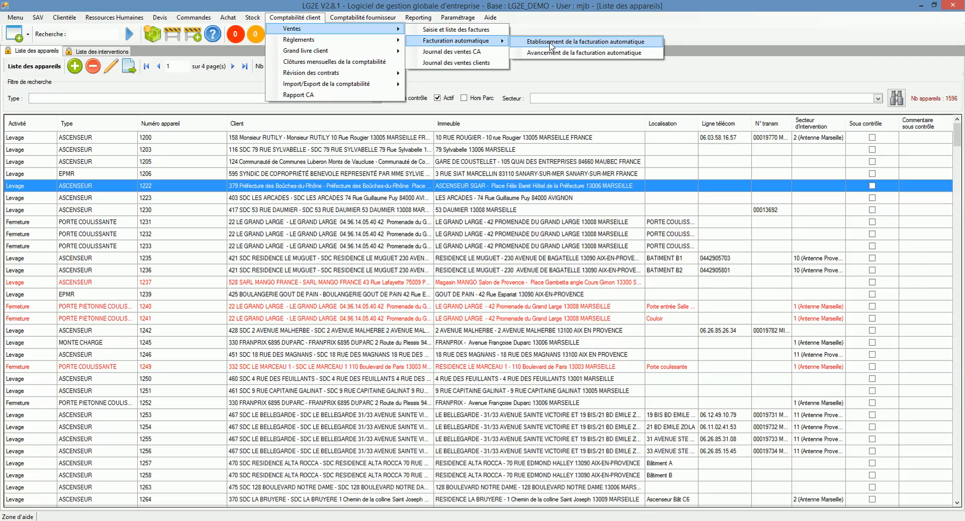
click(552, 42)
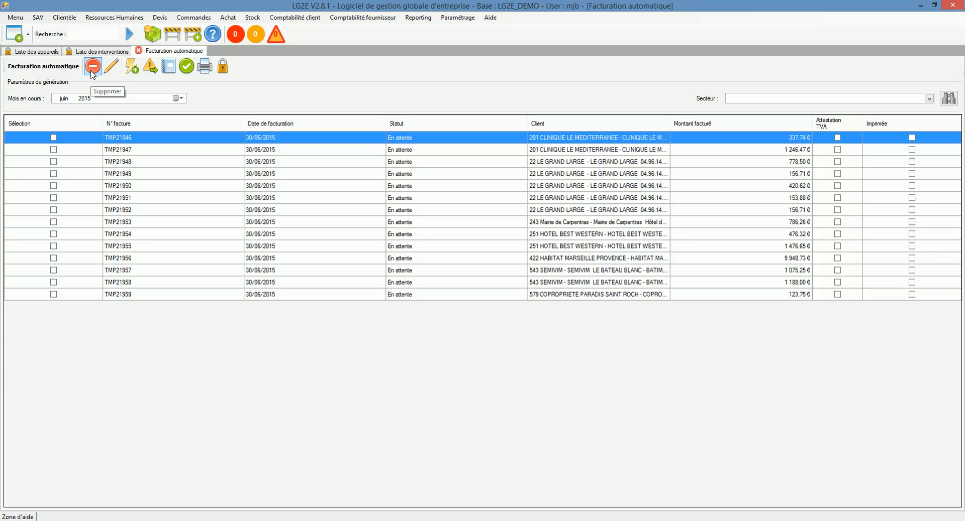
- Cancel the first two pending automatic invoices in the June 2015 list
click(92, 70)
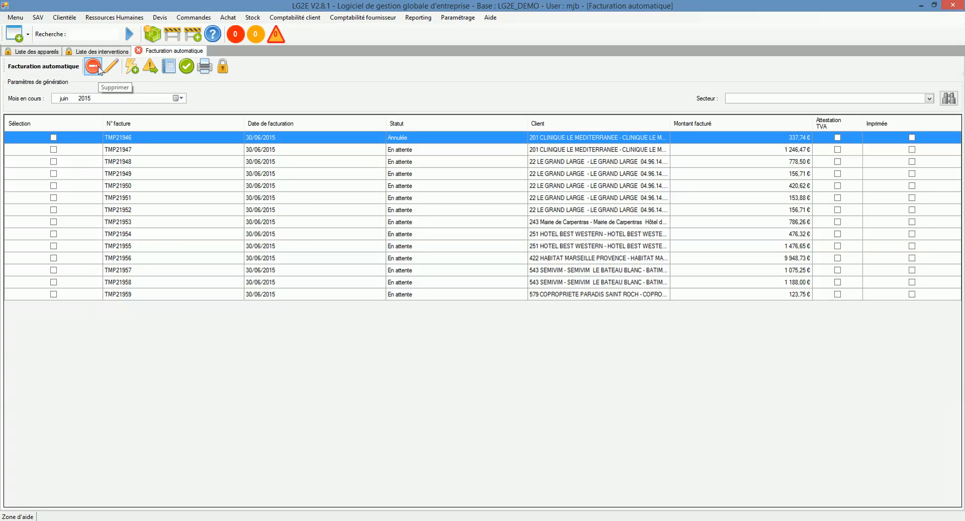
click(132, 150)
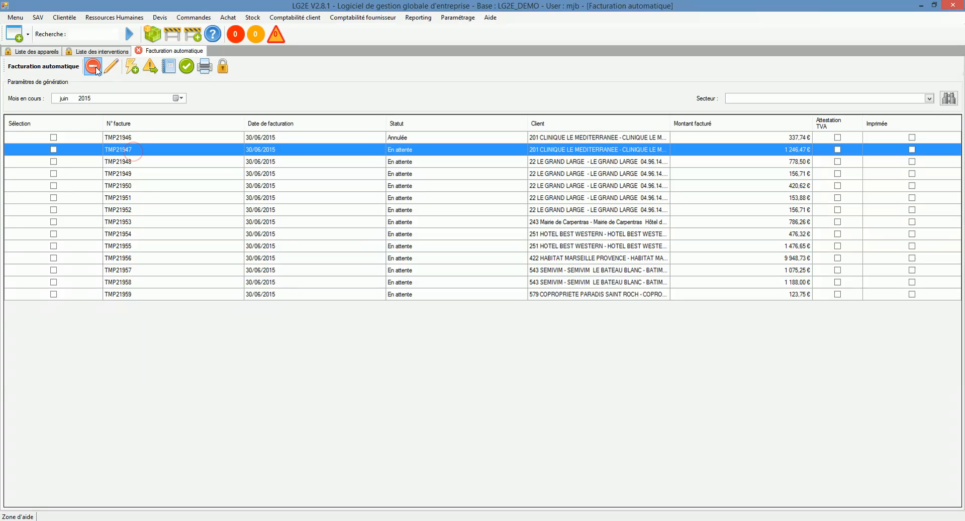
click(93, 66)
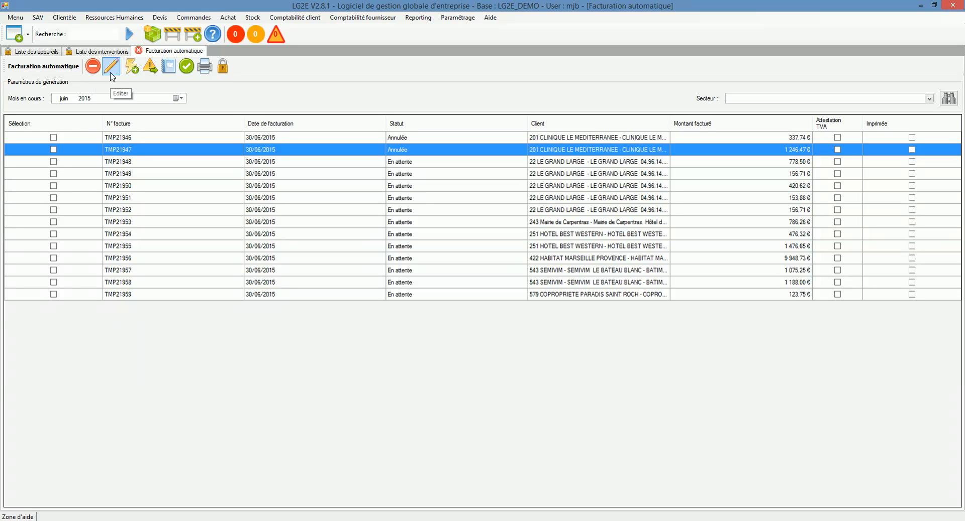
- Open the second cancelled invoice's details, preview its printed invoice, and close it
click(111, 70)
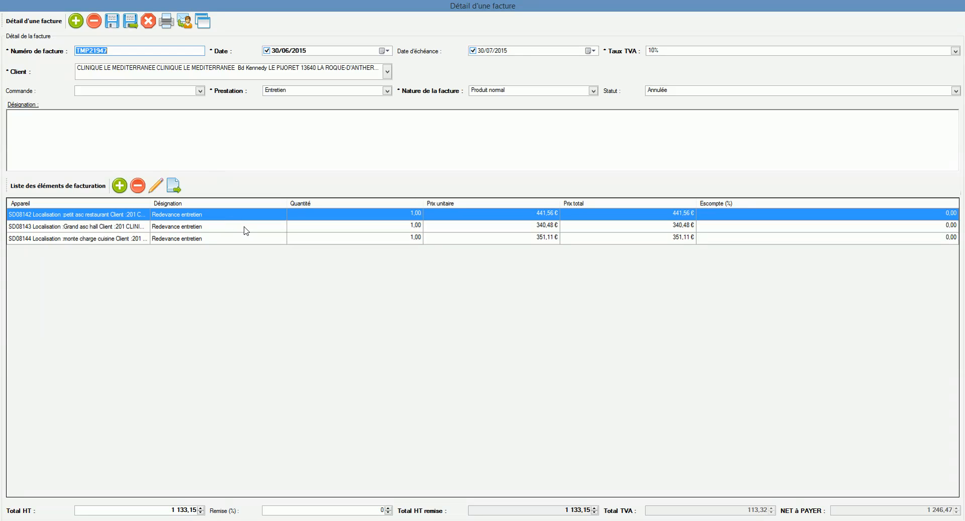
click(166, 23)
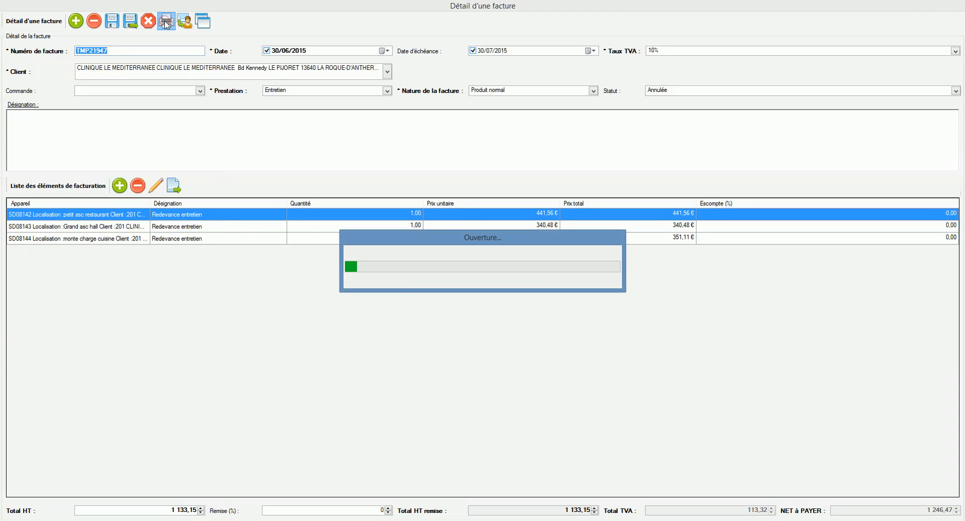
scroll(384, 173, down, 3)
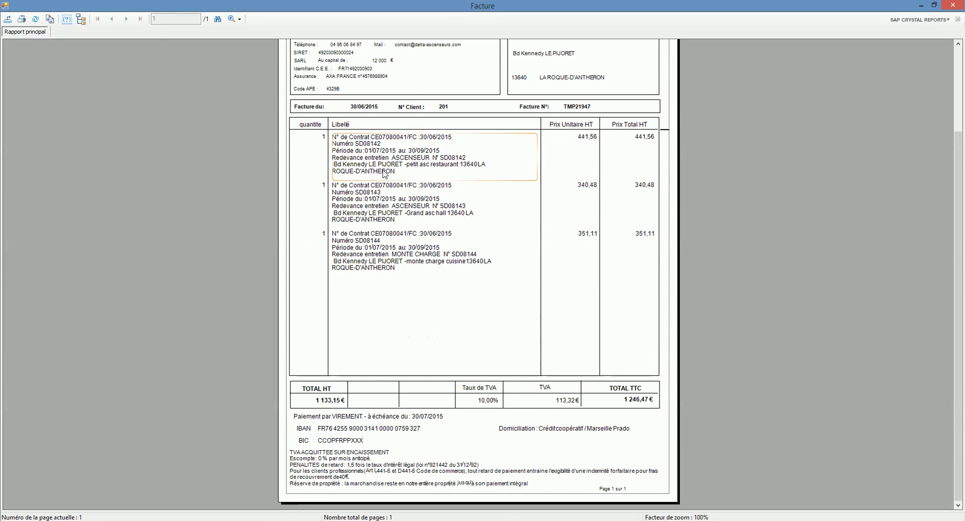
scroll(383, 174, up, 3)
scroll(384, 173, down, 1)
click(949, 9)
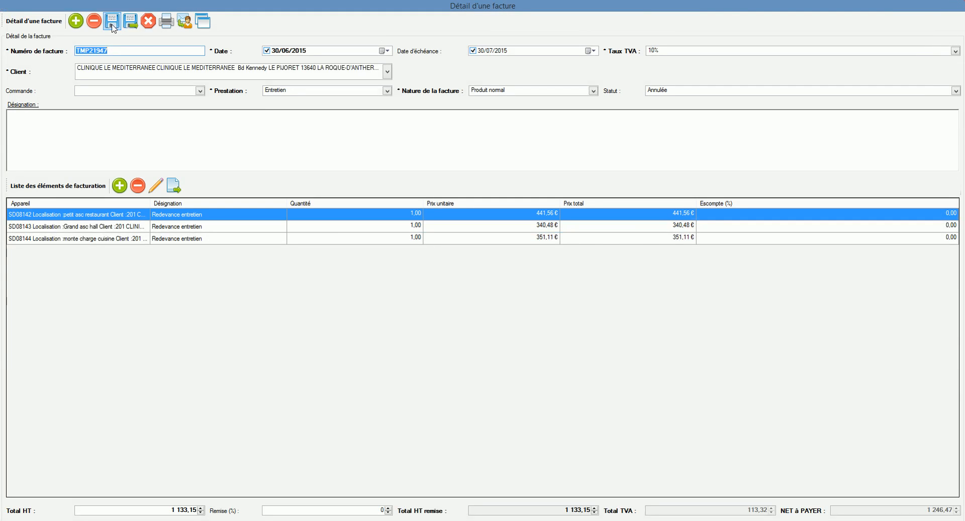
click(152, 23)
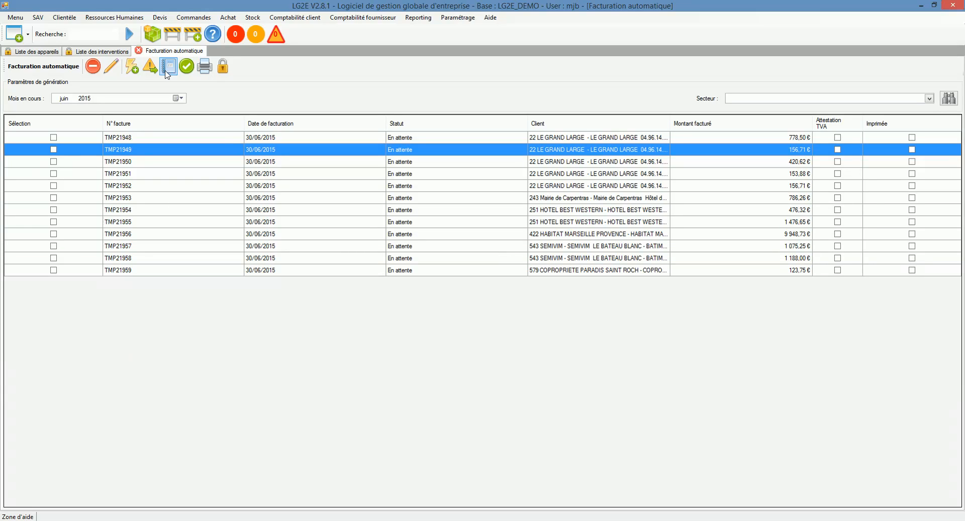
click(205, 71)
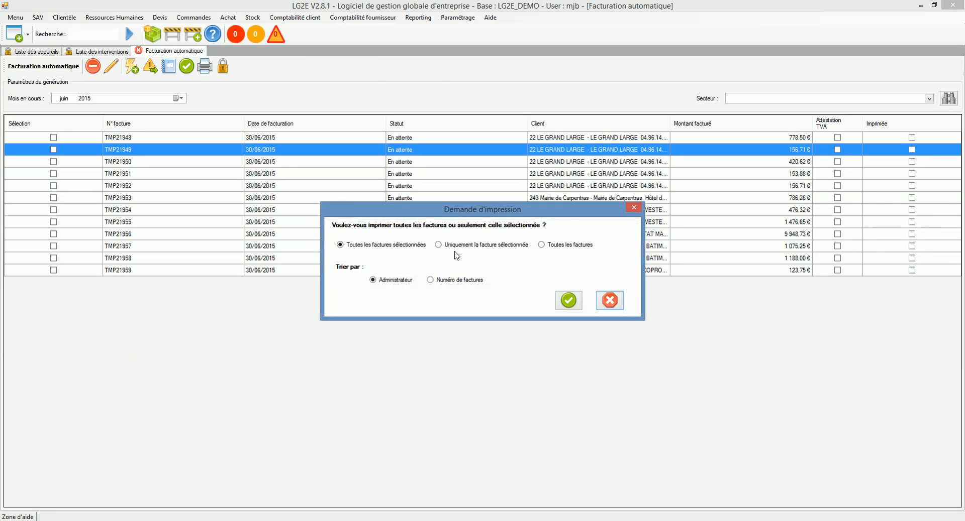
drag(428, 214, 434, 203)
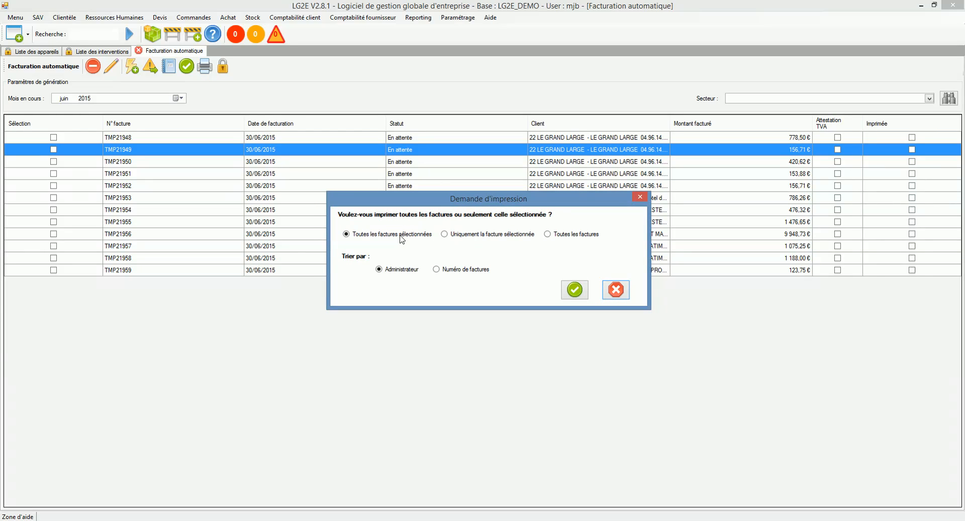
click(446, 236)
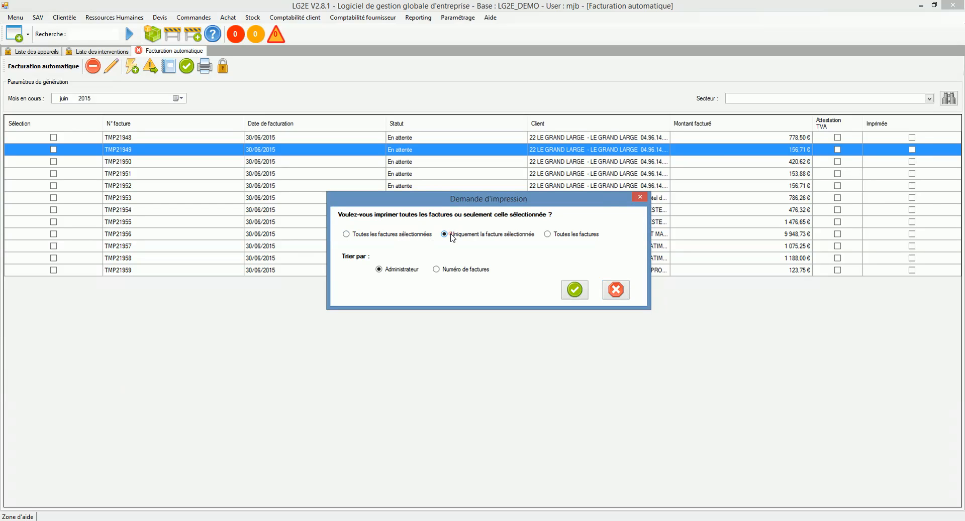
click(418, 235)
click(566, 236)
click(382, 270)
click(439, 269)
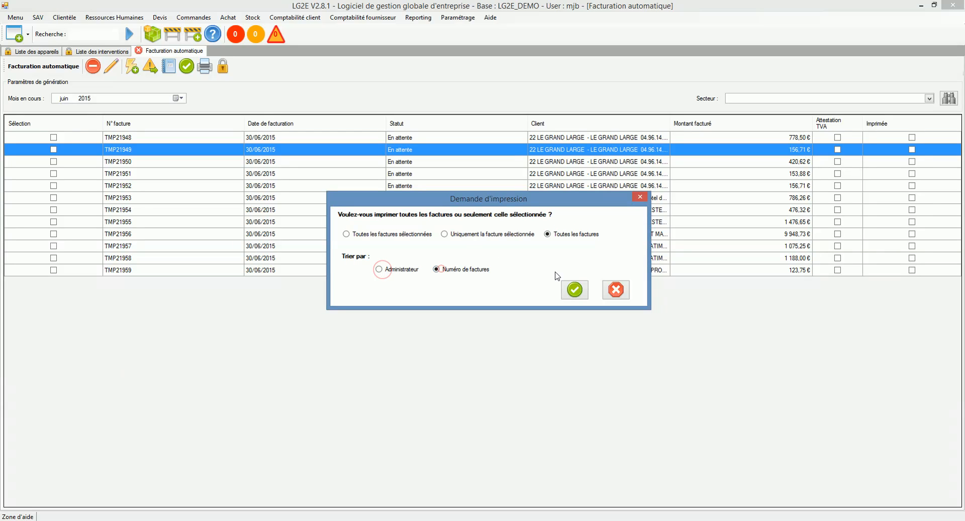
click(622, 294)
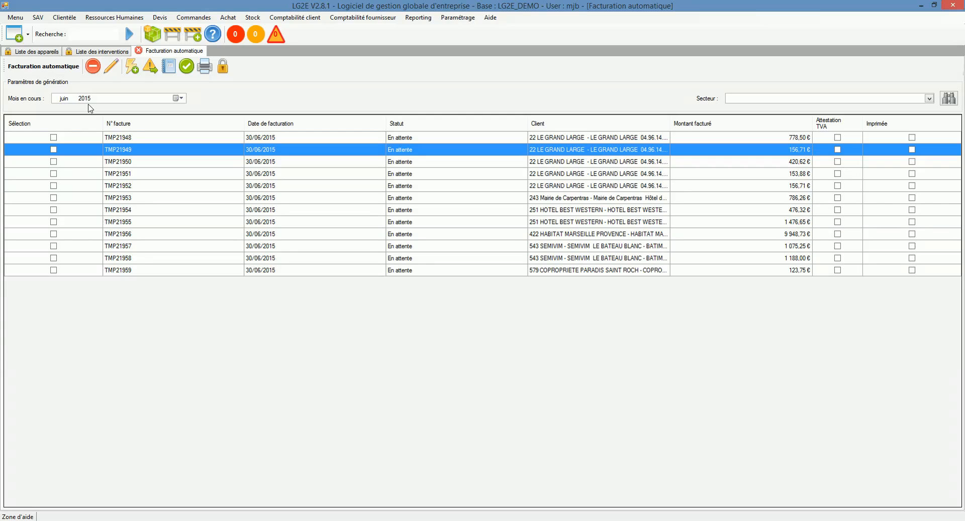
- Run the automatic billing for June 2015, agreeing to delete the previously generated unvalidated invoices
click(144, 138)
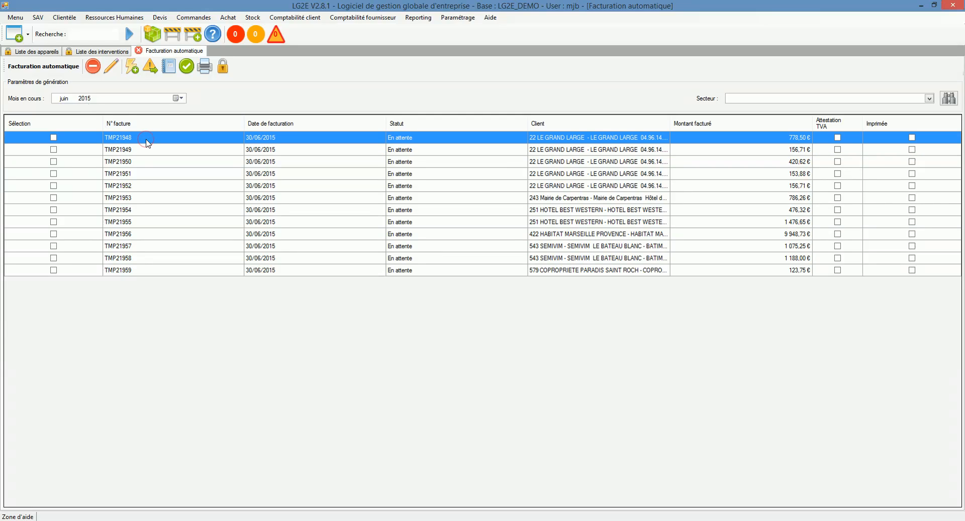
click(74, 103)
key(Up)
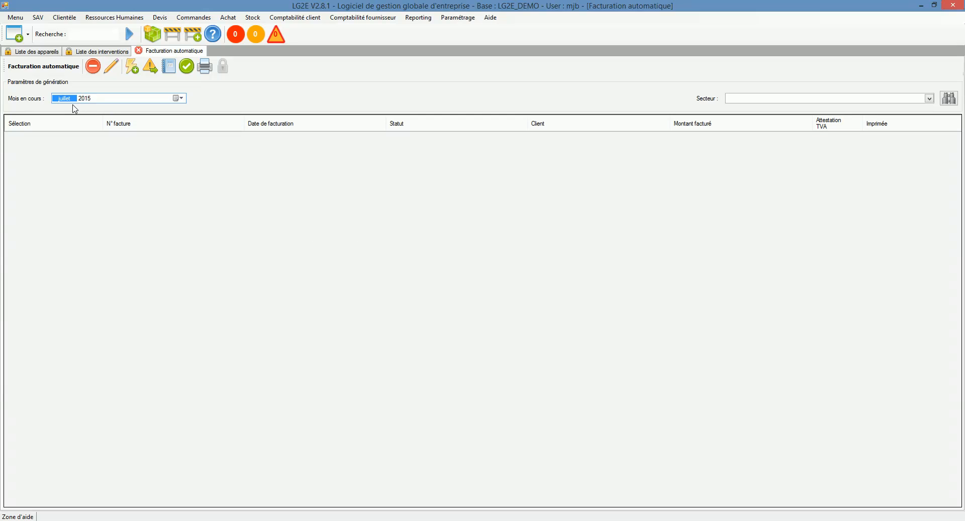
key(Down)
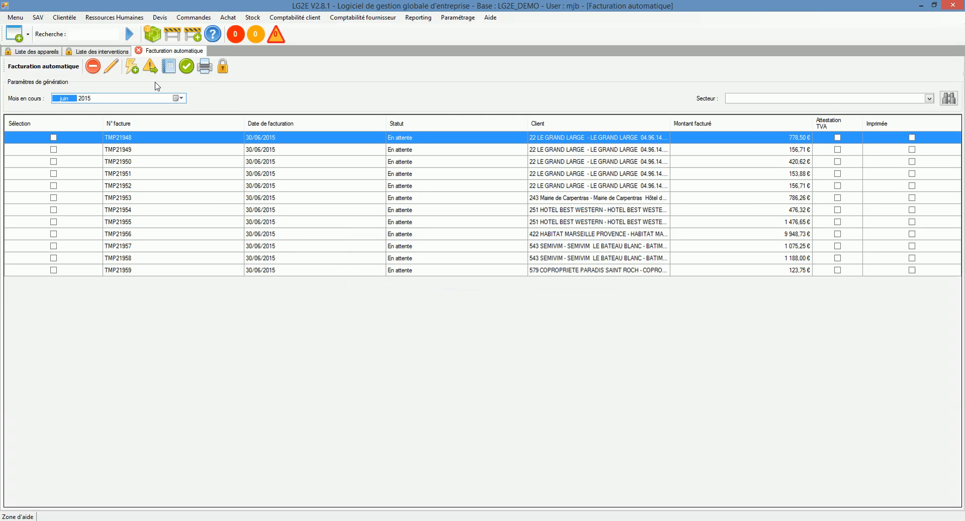
click(132, 67)
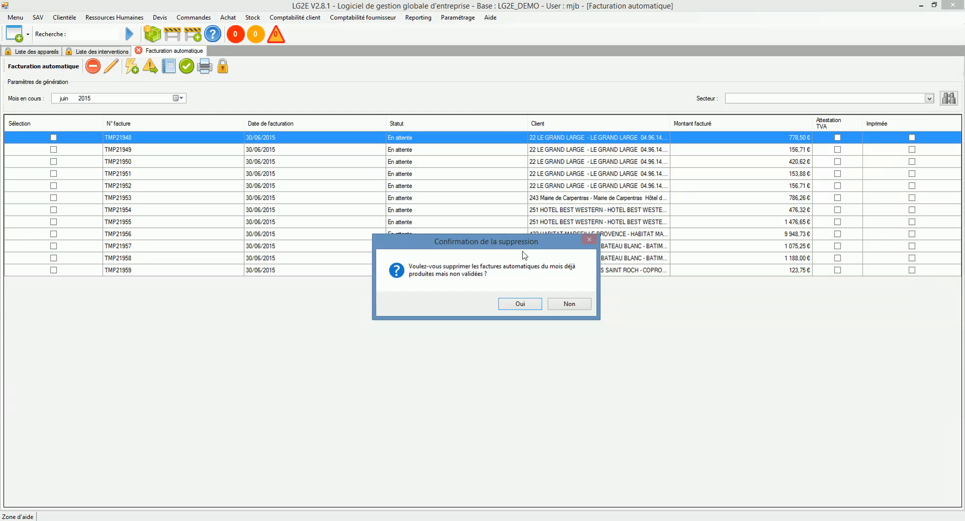
drag(517, 242, 521, 265)
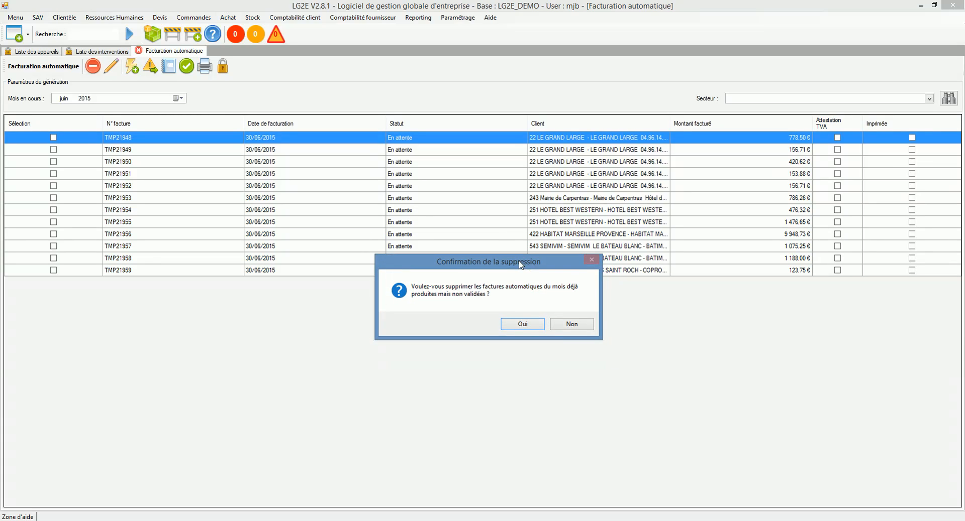
click(522, 325)
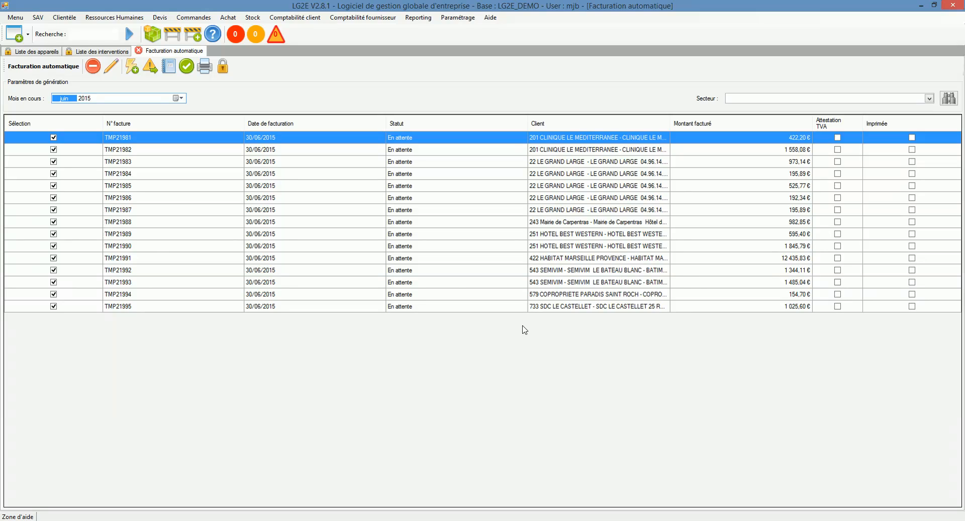
- Open the Mairie de Carpentras invoice's details and close them without changes
click(302, 162)
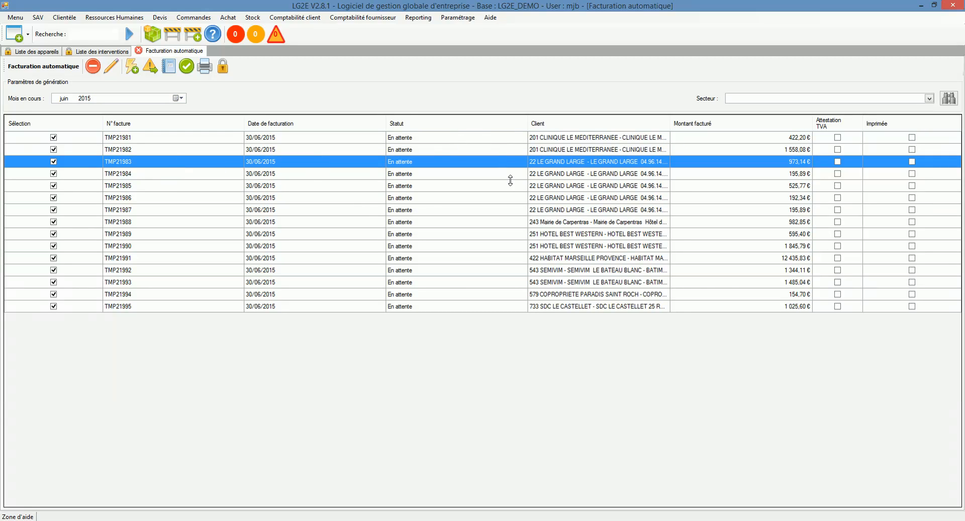
double_click(488, 225)
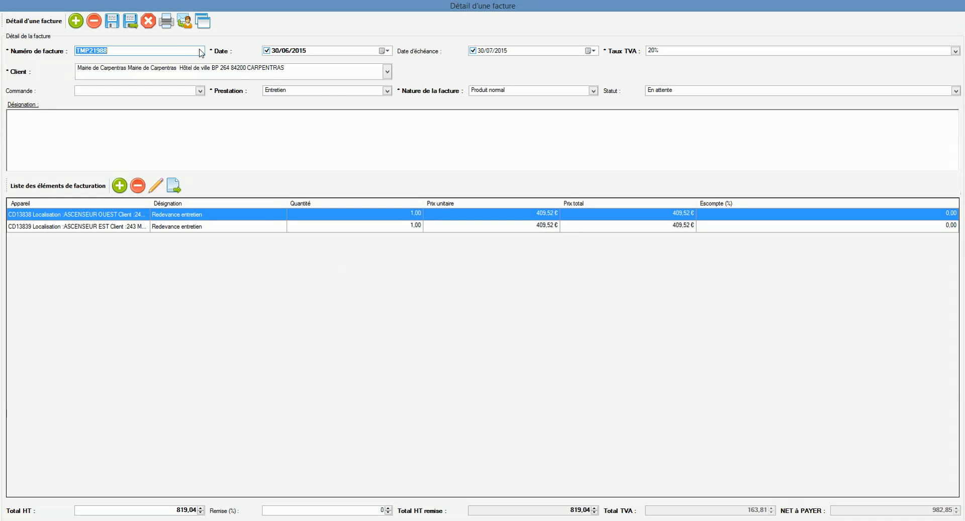
click(148, 21)
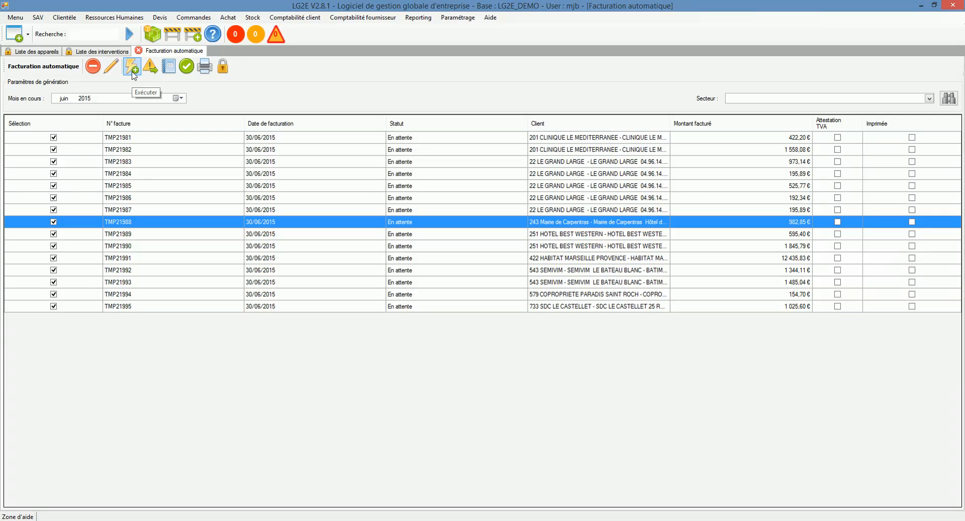
- Open the alerts report on the automatically generated invoices and review the alert reasons
click(151, 72)
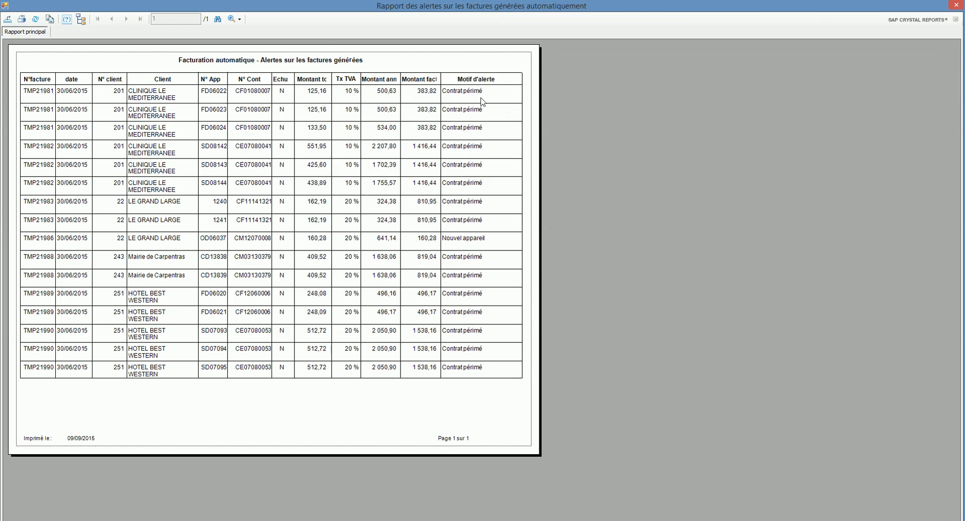
click(466, 186)
click(464, 239)
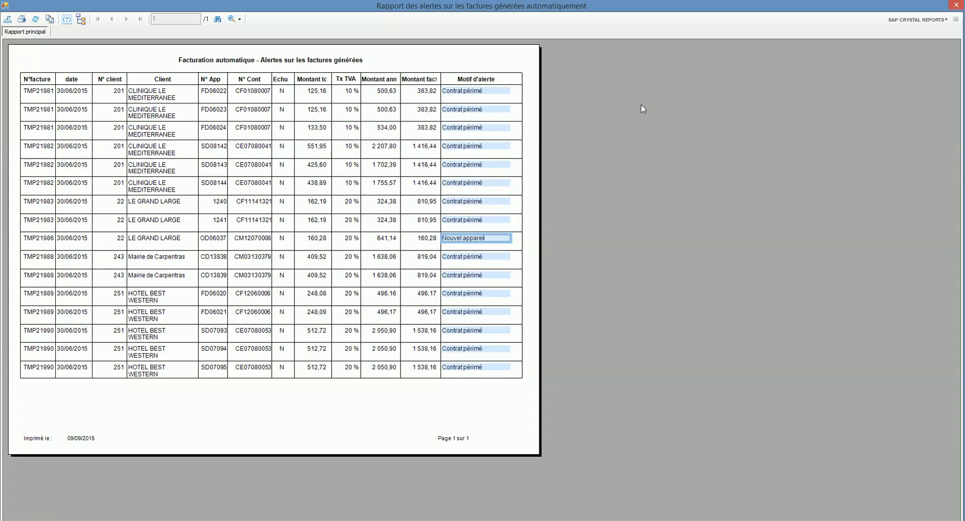
mouse_move(955, 11)
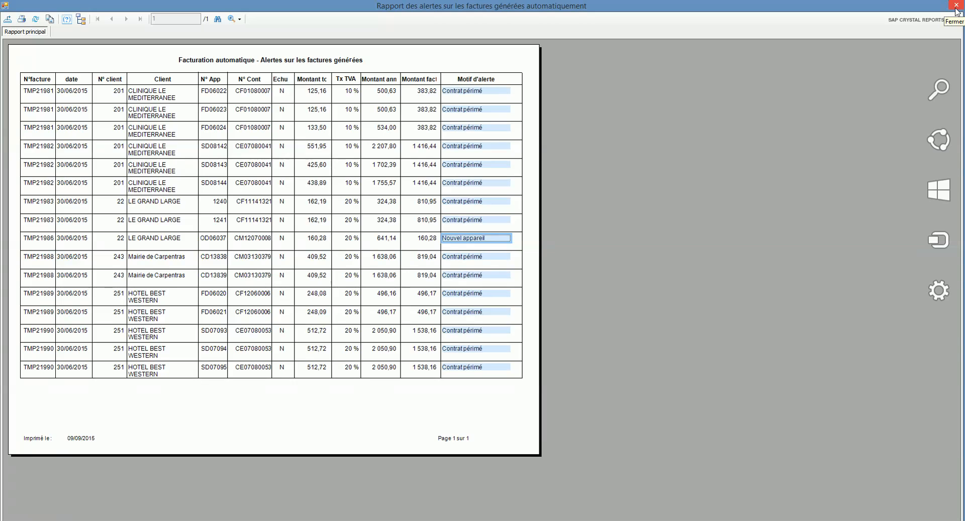
click(956, 6)
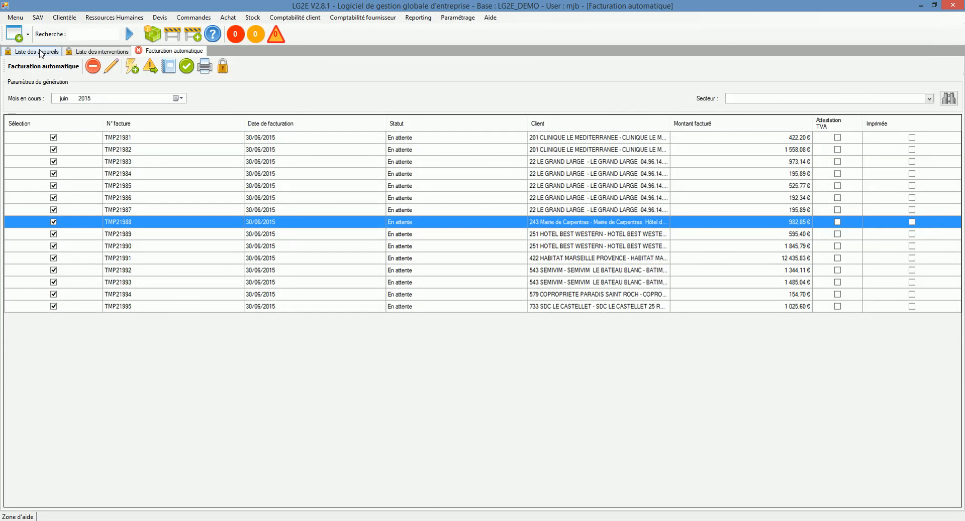
- Open the summary report of the automatically generated invoices, page through all 15 pages, and close it
click(40, 52)
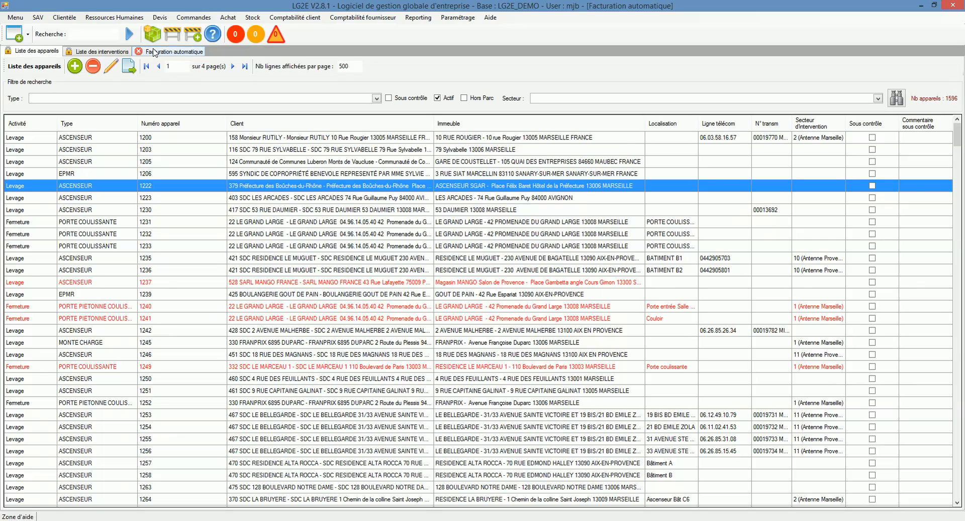
click(171, 51)
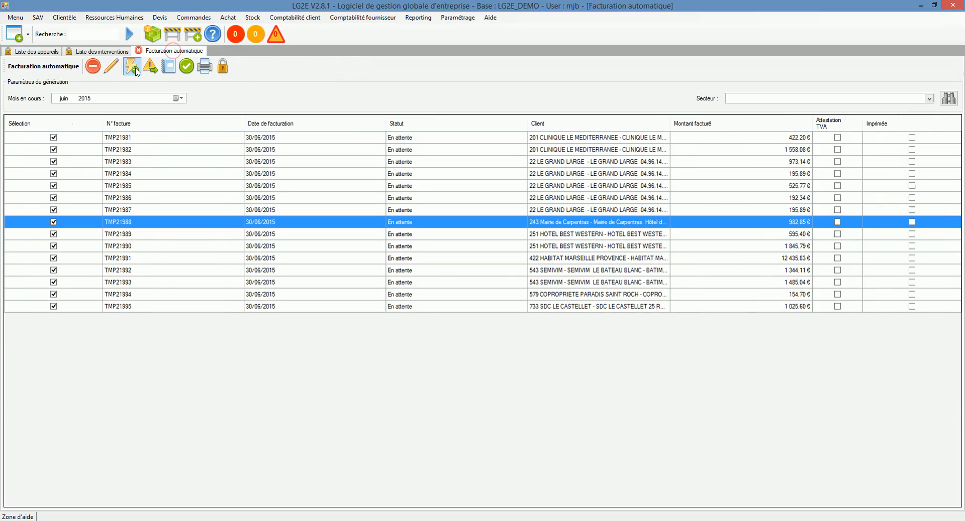
click(170, 72)
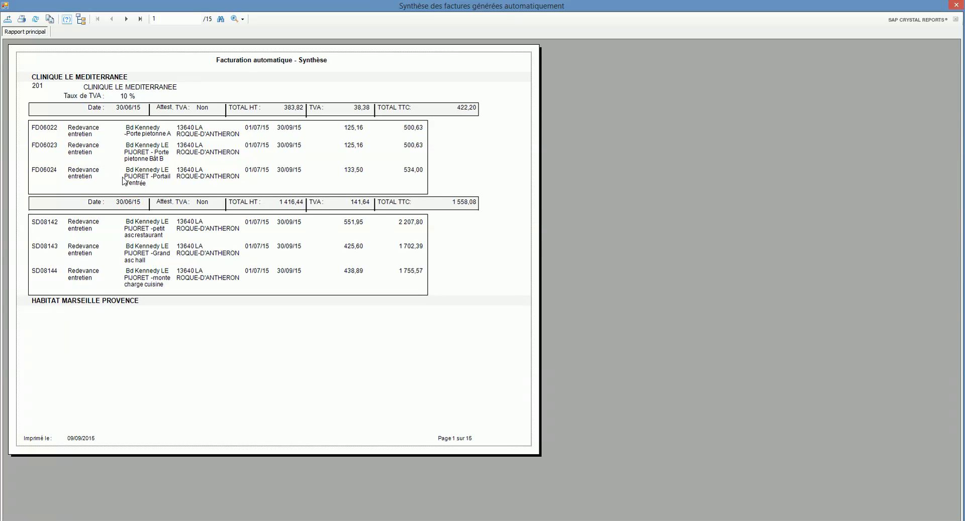
click(126, 19)
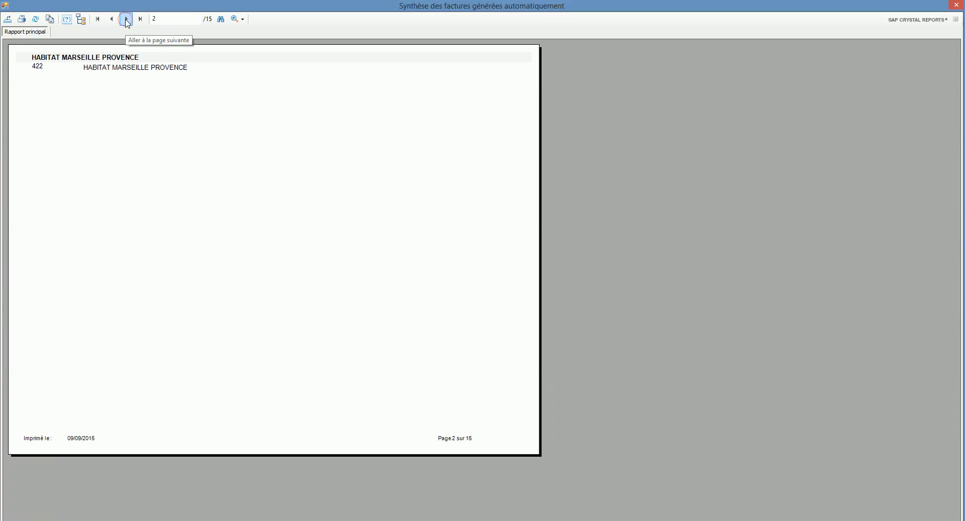
click(126, 19)
click(126, 19)
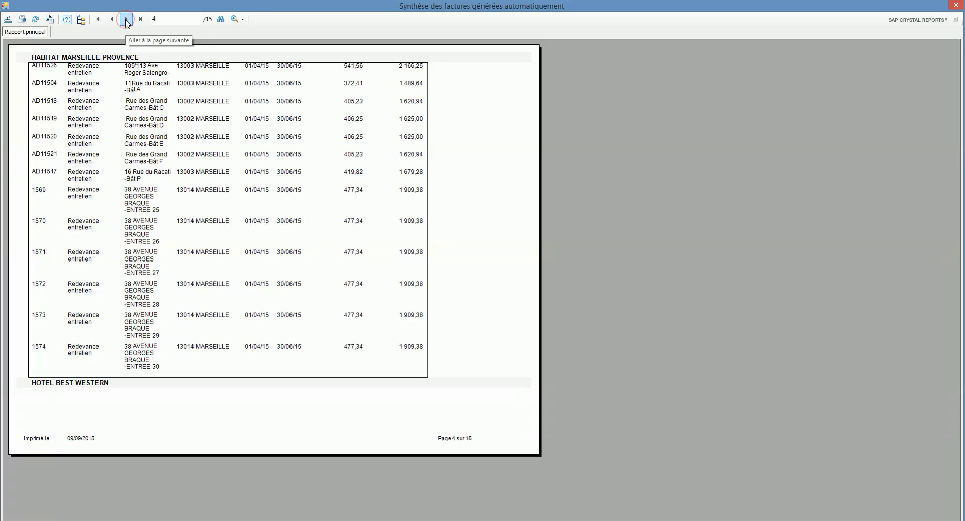
click(126, 19)
click(126, 19)
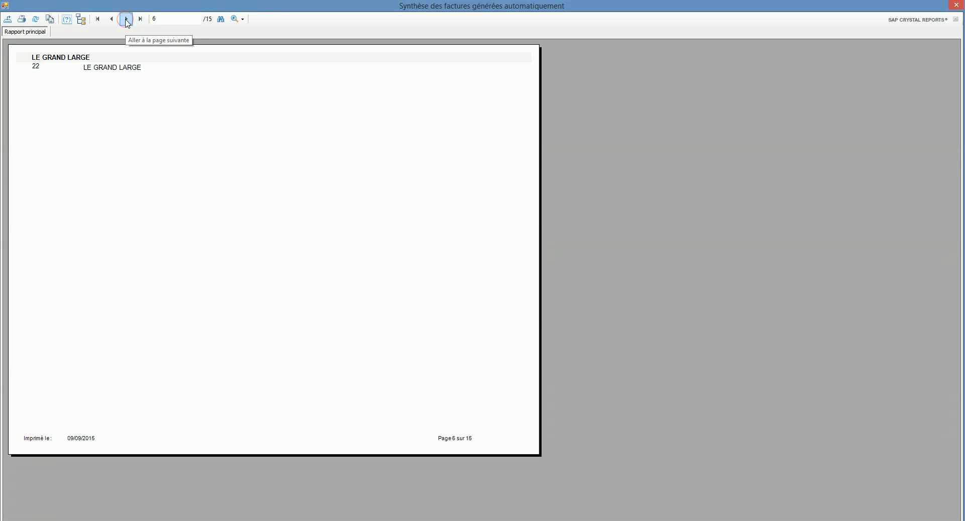
click(126, 19)
click(126, 19)
click(126, 19)
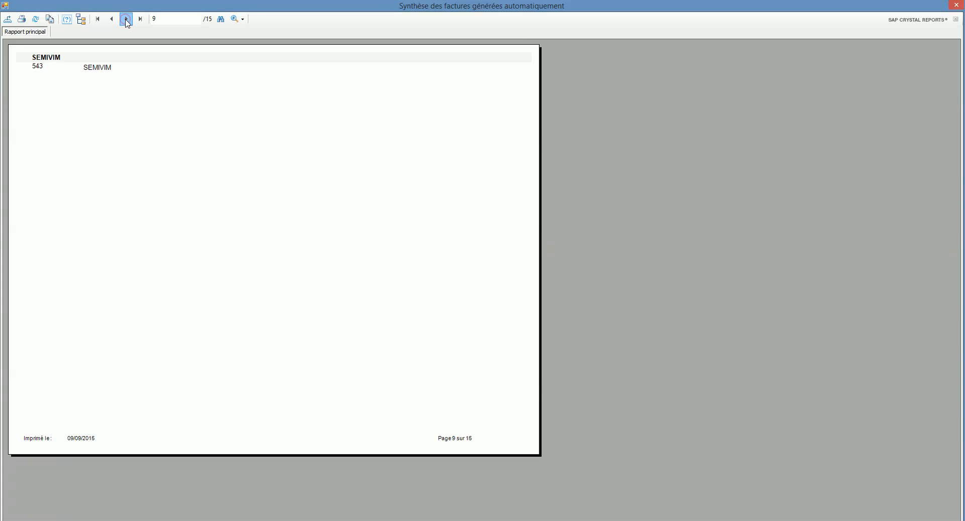
click(126, 19)
click(126, 20)
click(126, 19)
click(127, 19)
click(126, 20)
click(126, 20)
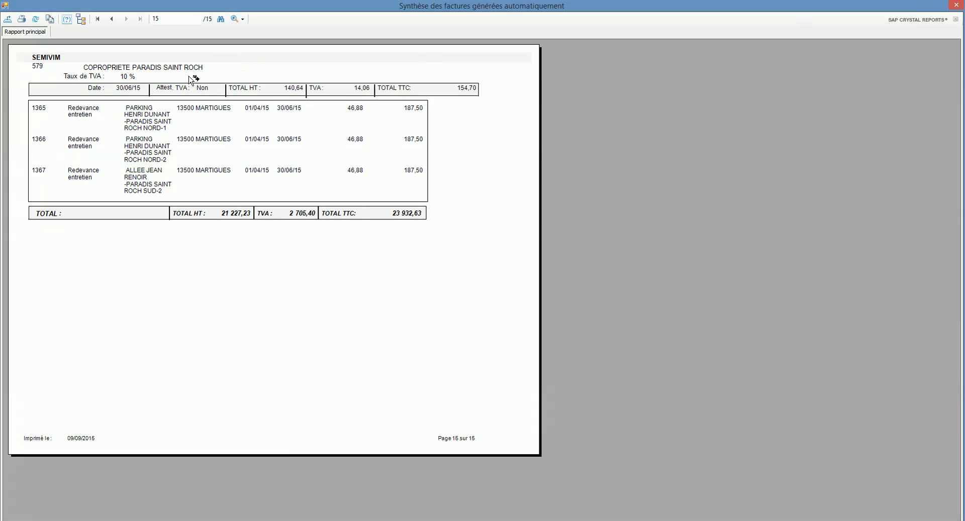
click(956, 6)
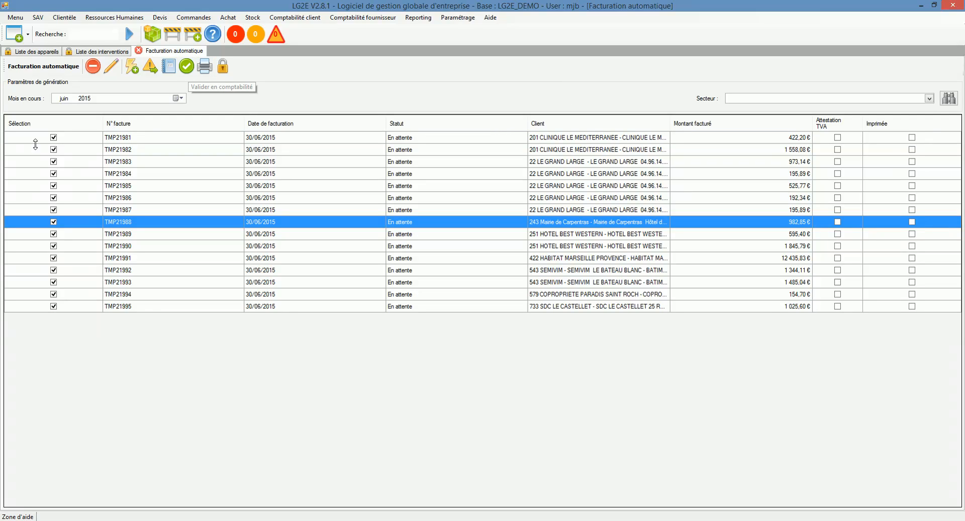
- Validate all checked June 2015 invoices in accounting, confirming the irreversible action
right_click(70, 174)
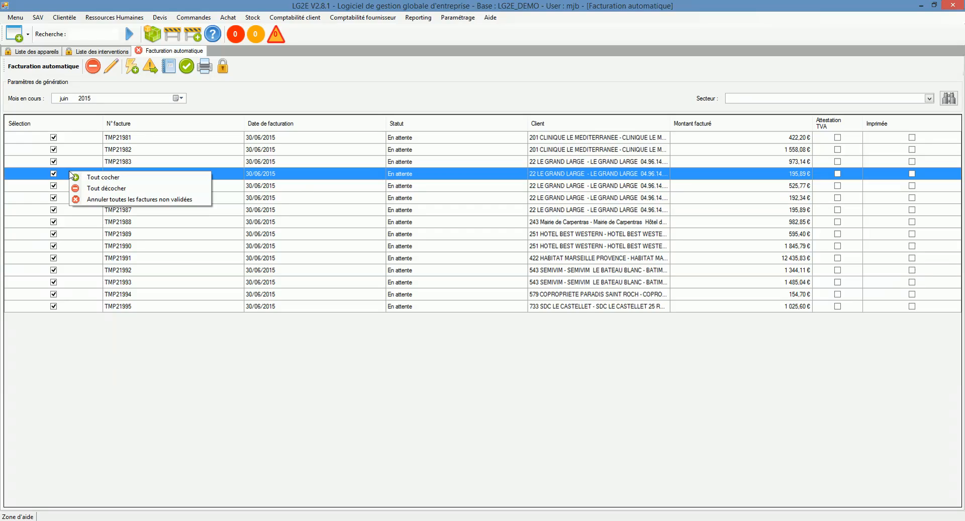
click(103, 189)
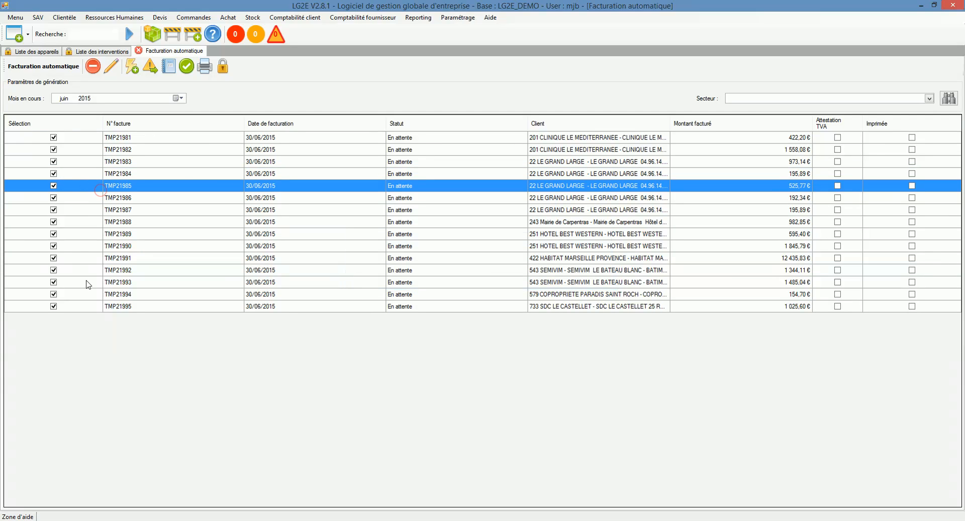
click(190, 71)
drag(510, 232, 510, 209)
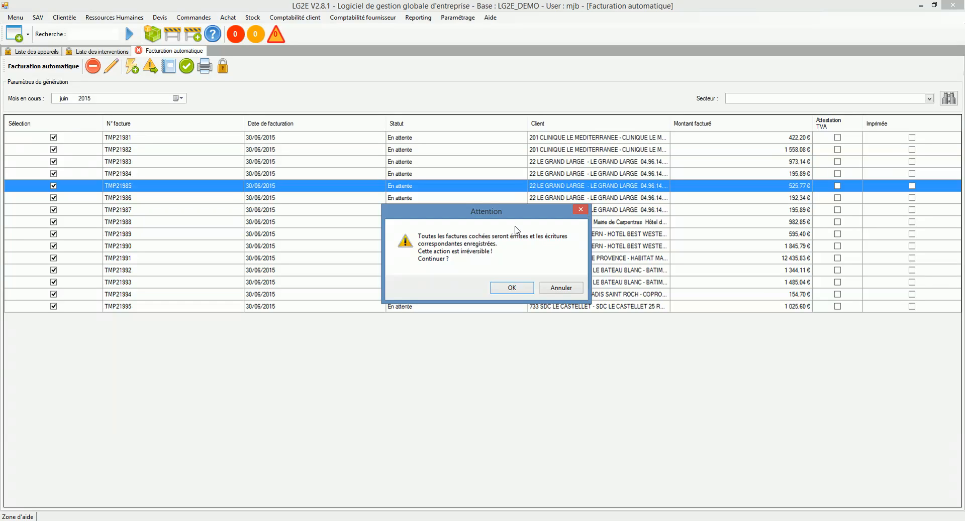
click(522, 289)
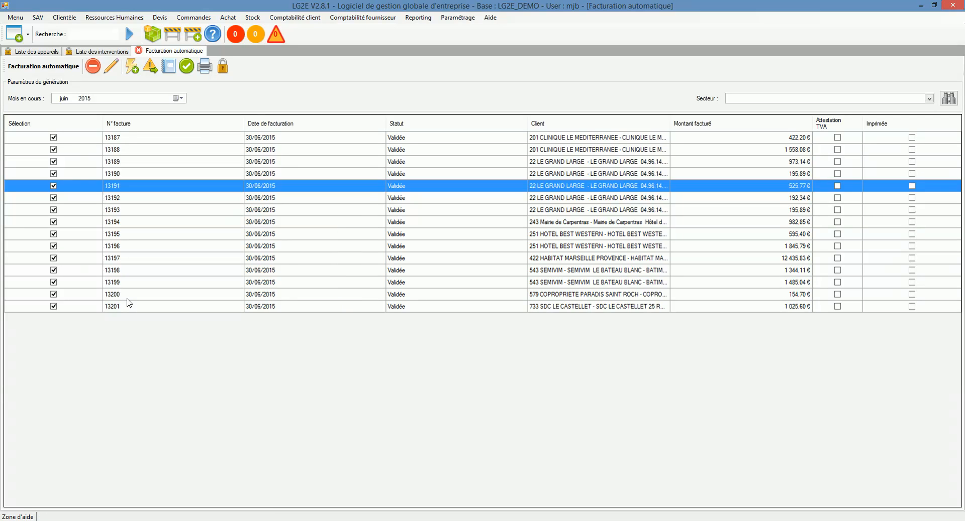
click(204, 67)
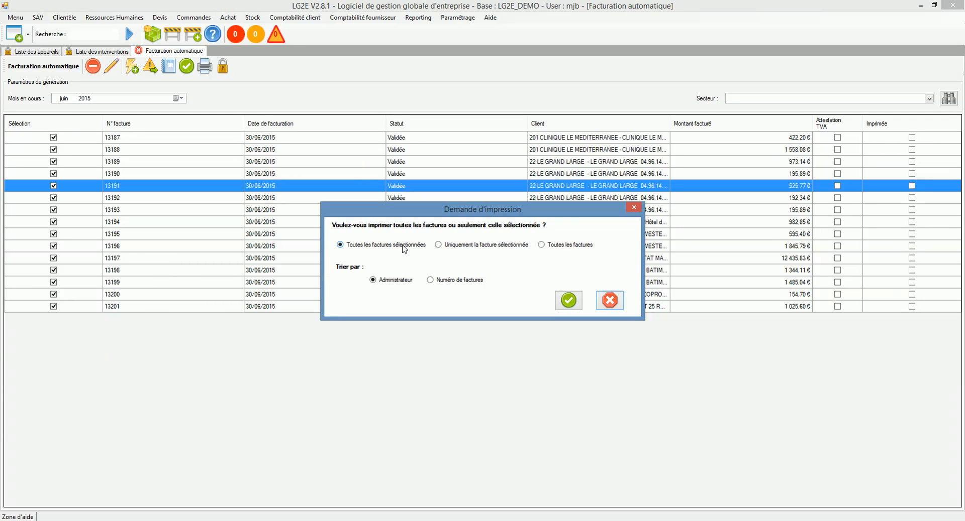
click(542, 246)
click(399, 282)
click(611, 304)
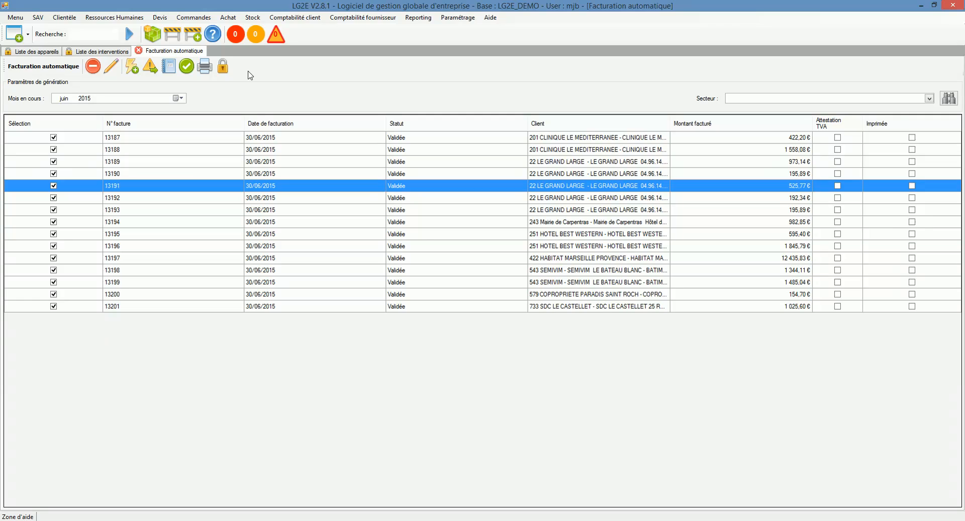
- Close the June 2015 month with the closing comment "Juin OK"
click(223, 66)
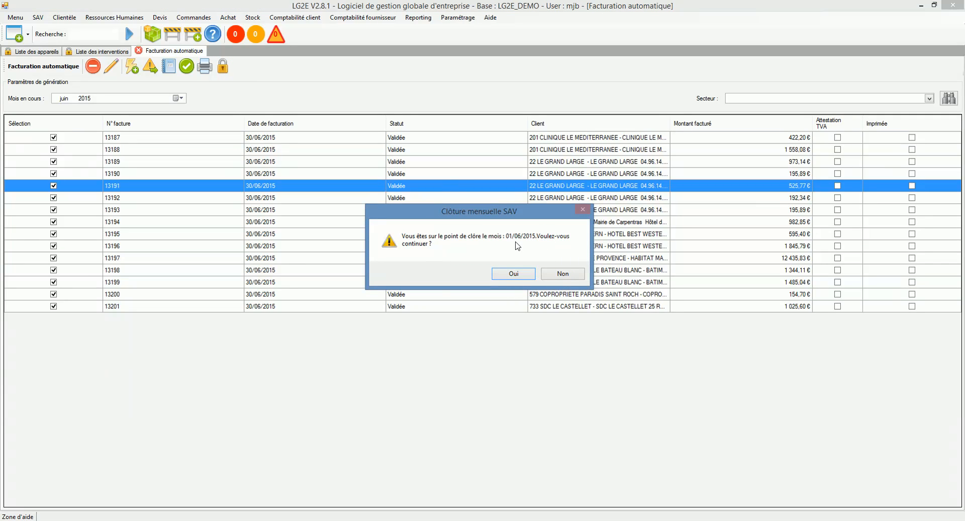
click(513, 274)
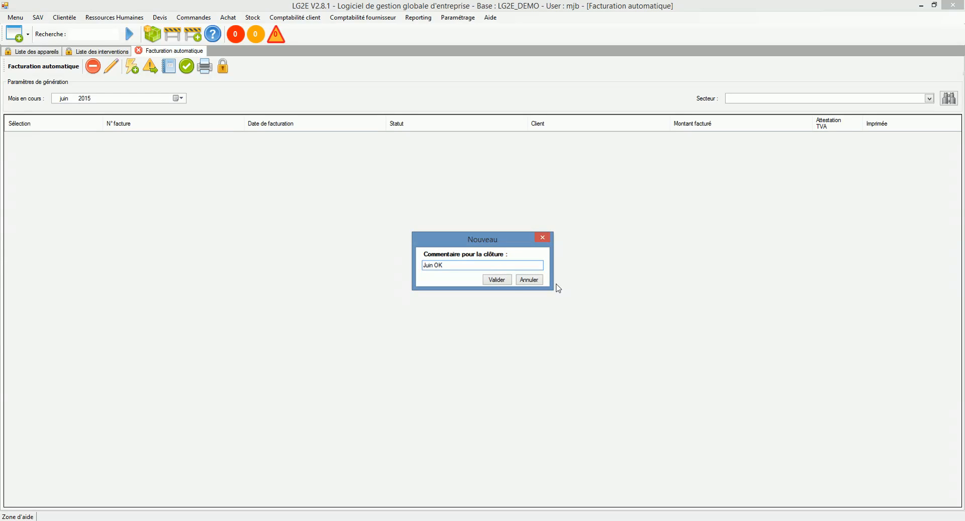
click(496, 279)
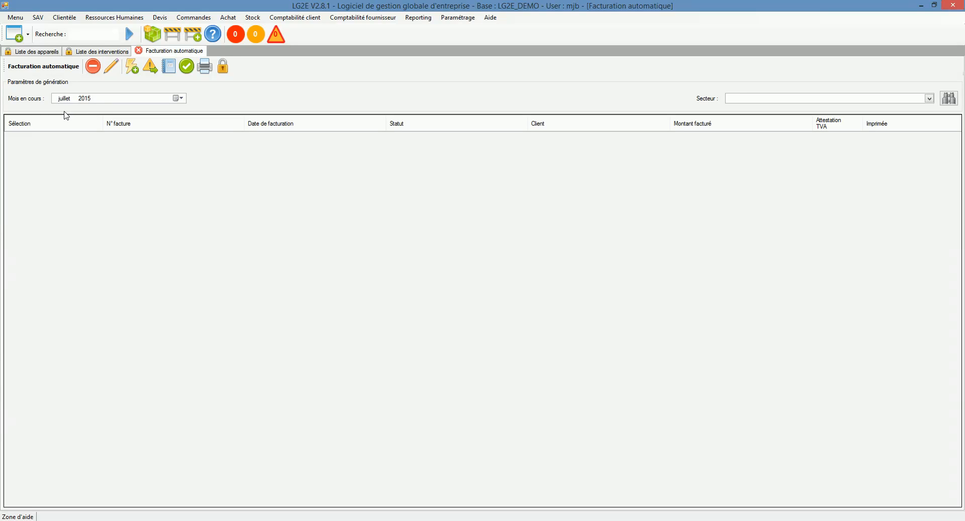
- Generate the automatic invoices for July 2015 and close the automatic billing tab
click(131, 66)
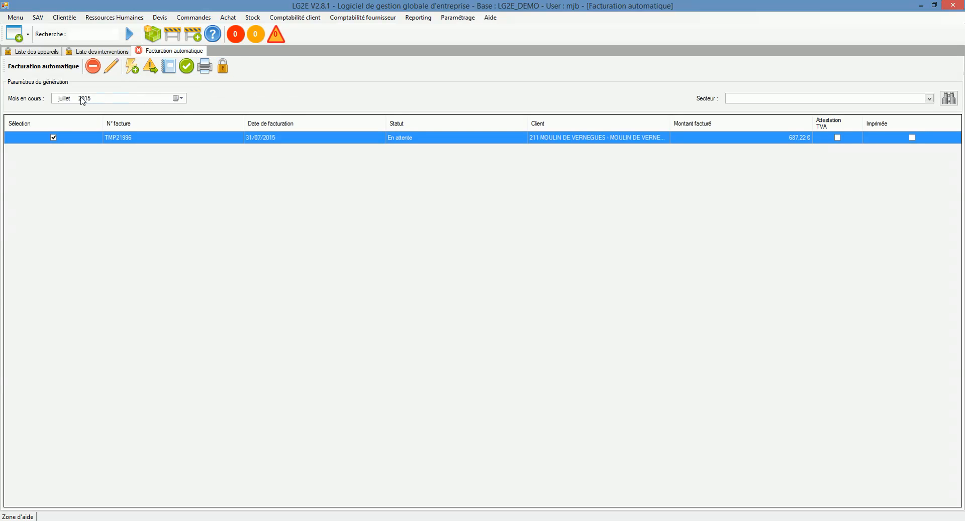
click(138, 50)
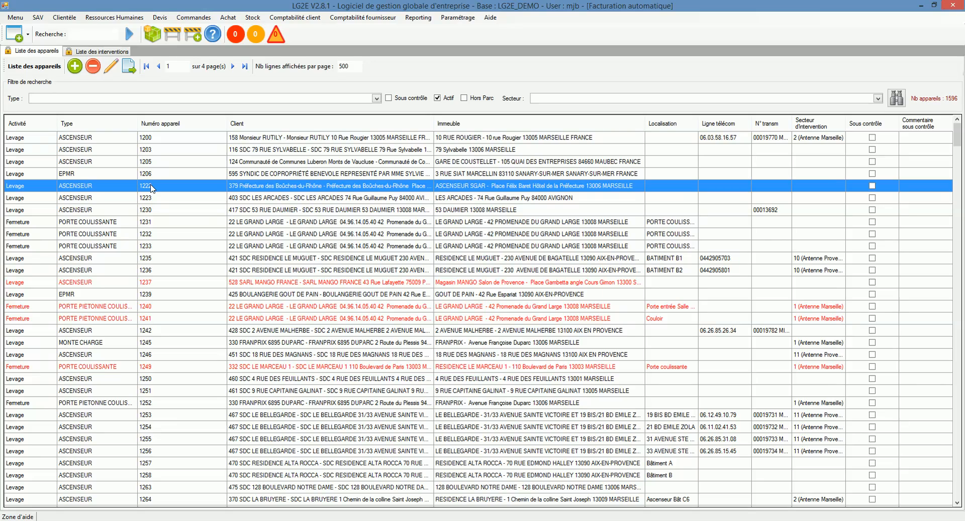
- Open elevator 1222's details, review its contract and billing settings, and close without saving
double_click(151, 187)
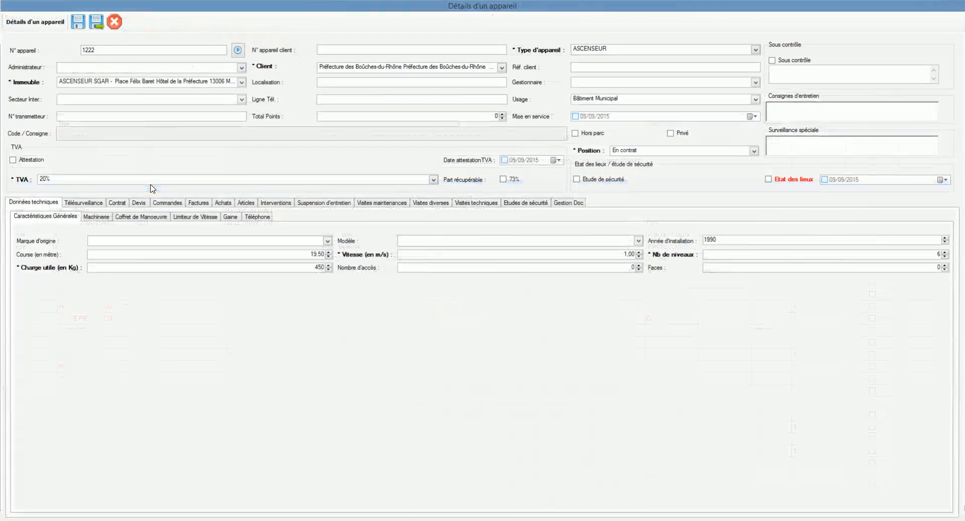
click(116, 202)
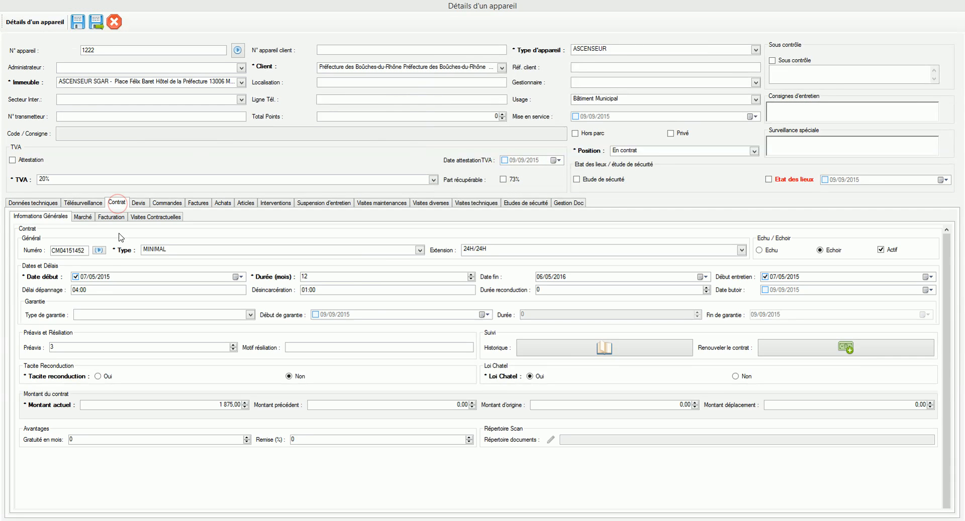
click(114, 404)
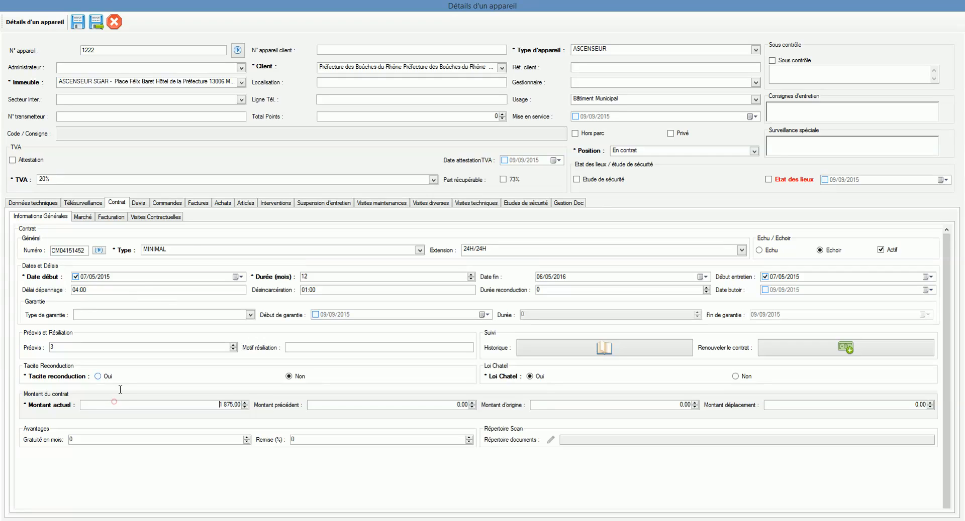
click(574, 277)
click(800, 277)
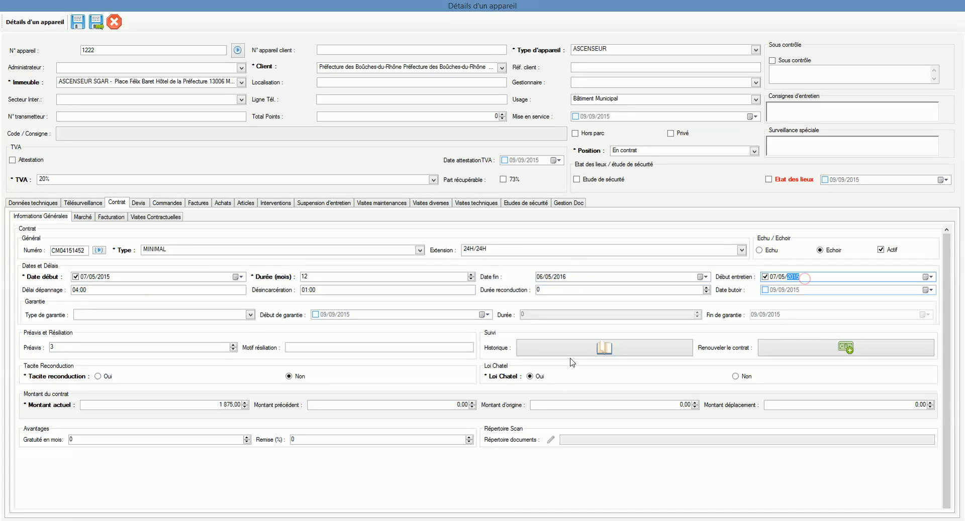
click(120, 441)
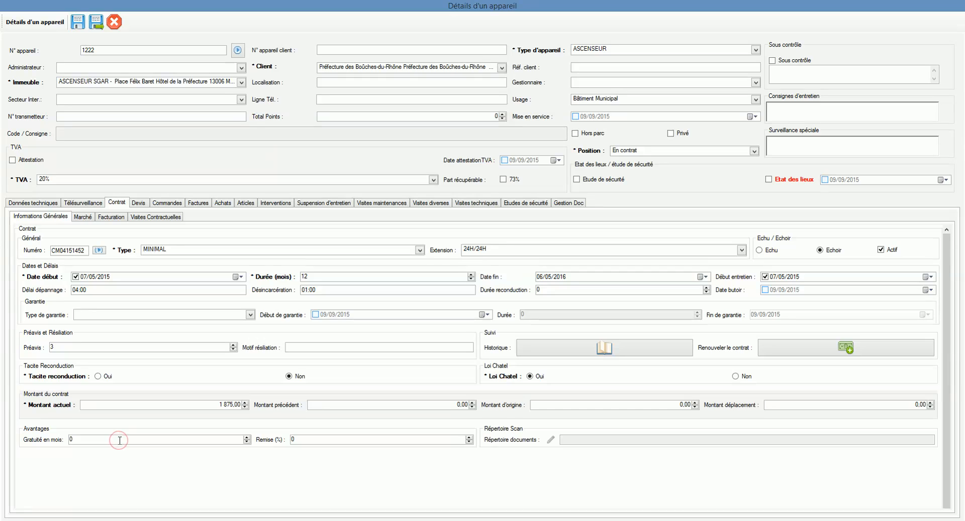
click(111, 219)
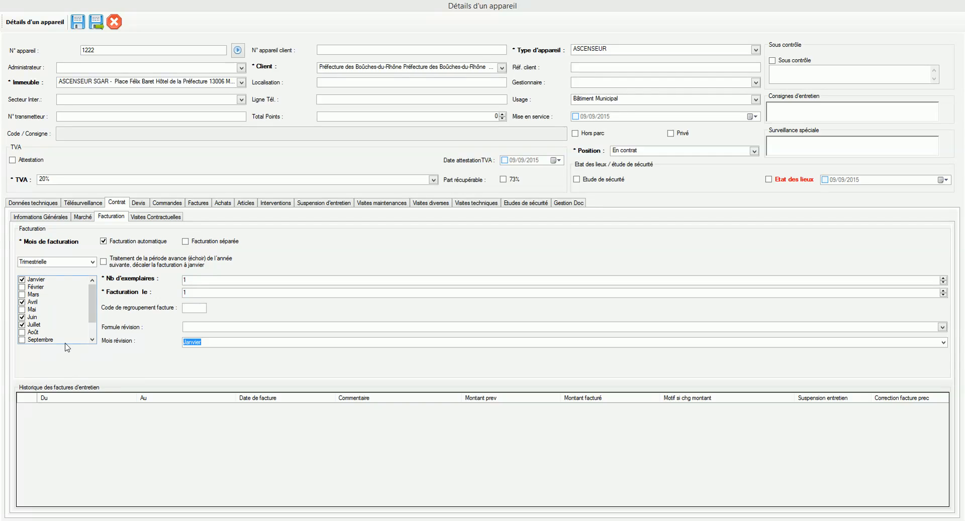
click(39, 219)
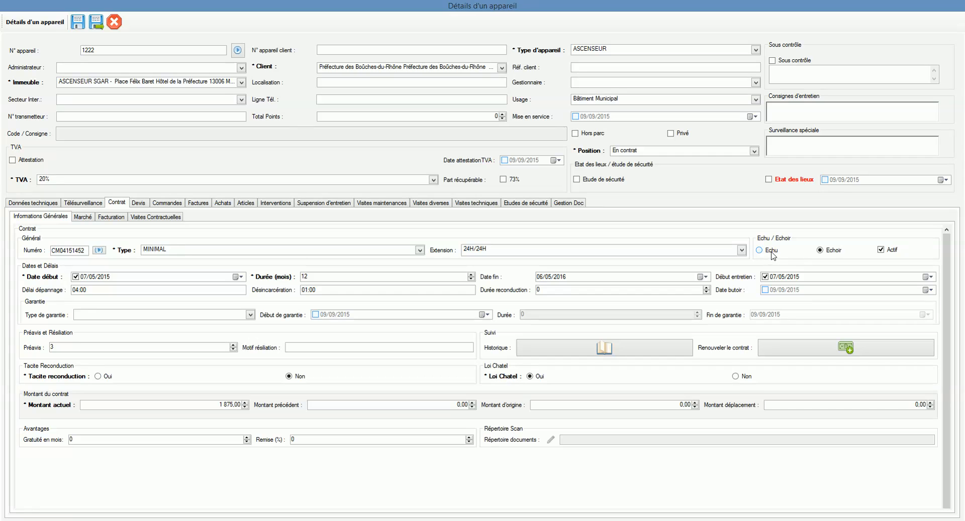
click(118, 25)
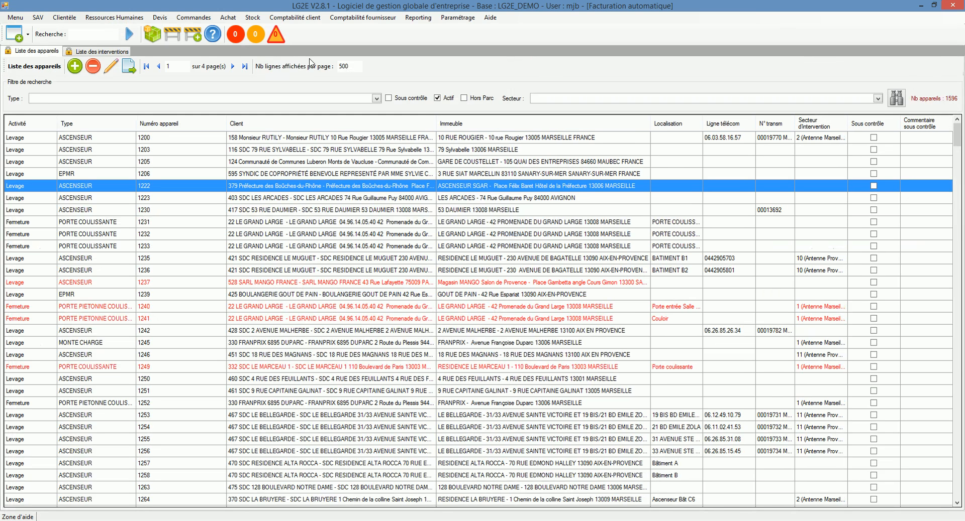